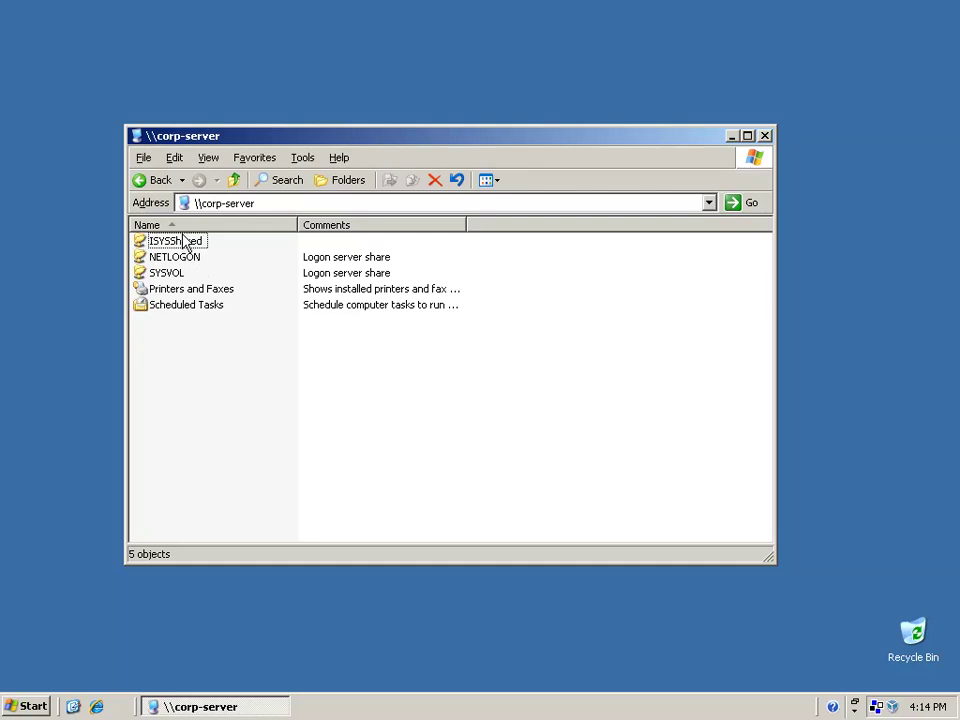
- Create a new folder named SharedInstall inside the ISYSShared share on corp-server
{"action": "double_click", "coordinate": [181, 241]}
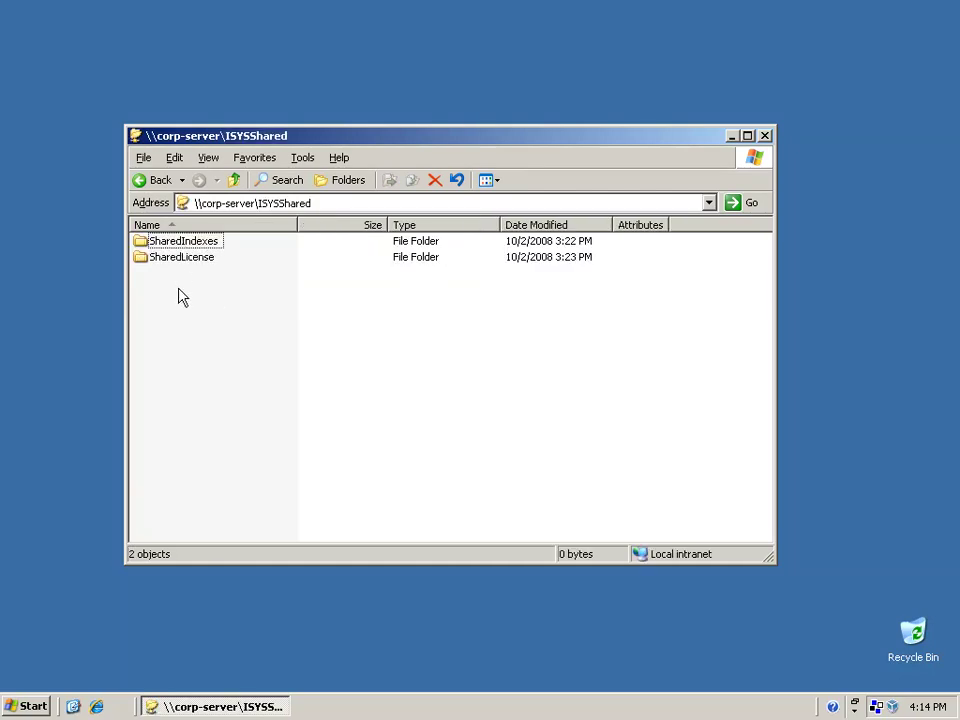
{"action": "right_click", "coordinate": [180, 293]}
{"action": "mouse_move", "coordinate": [229, 453]}
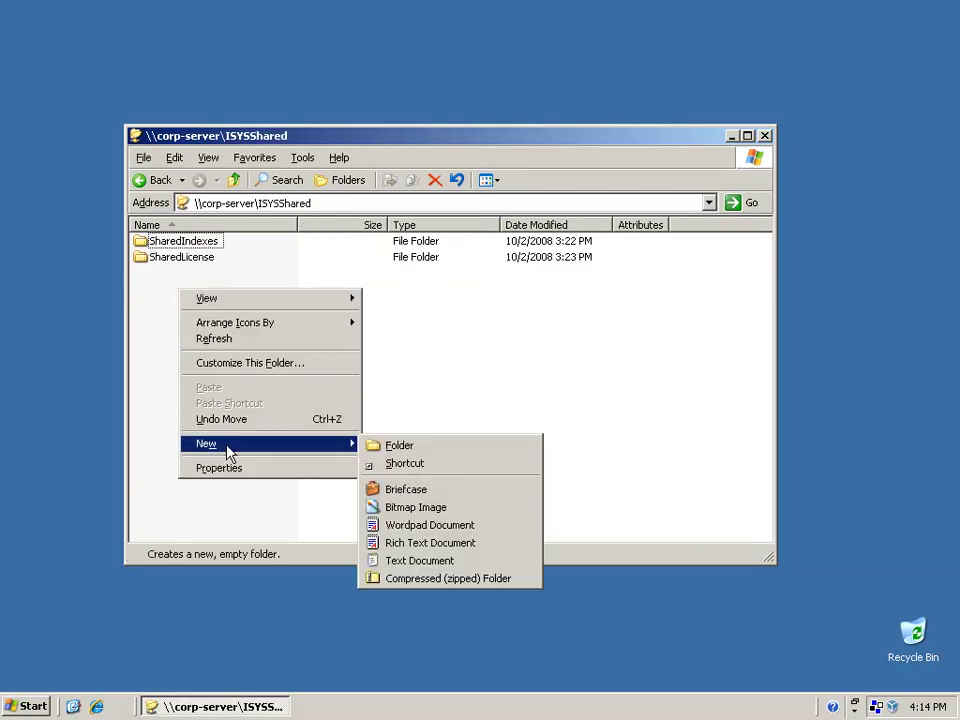
{"action": "left_click", "coordinate": [394, 448]}
{"action": "type", "text": "SharedInstall"}
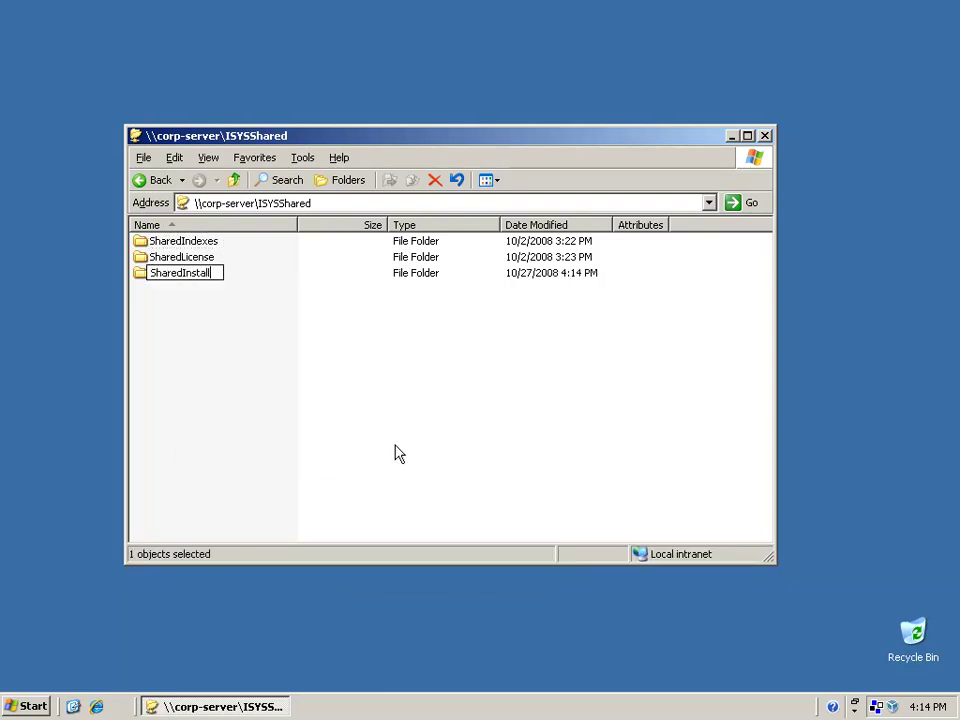
{"action": "key", "text": "Return"}
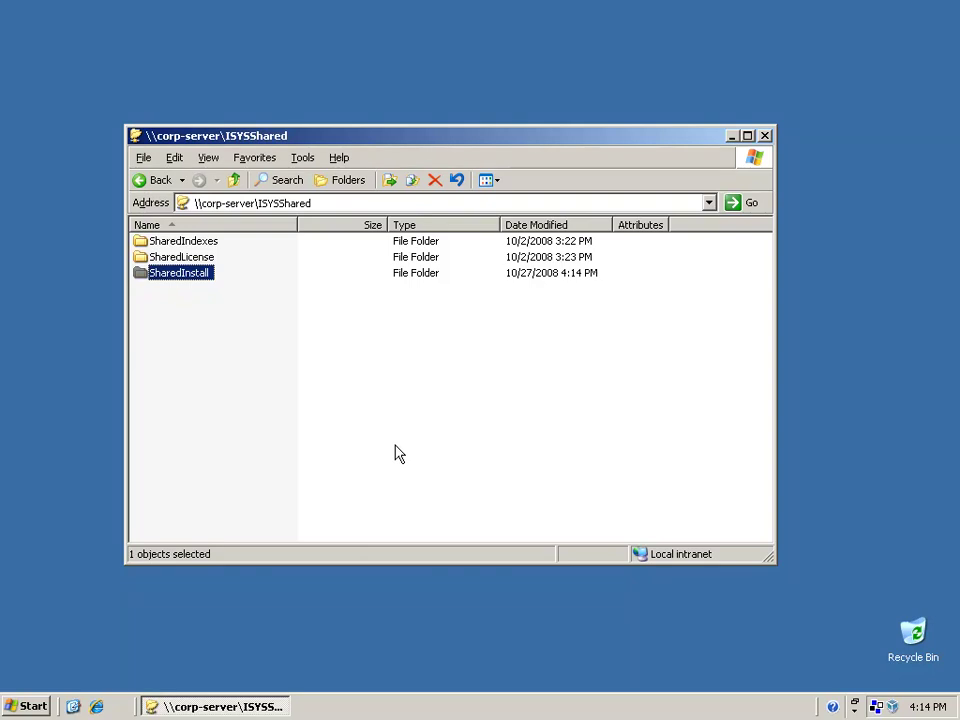
- Extract GPO.zip in the SharedInstall folder into a GPO subfolder, without showing the extracted files at the end
{"action": "double_click", "coordinate": [188, 279]}
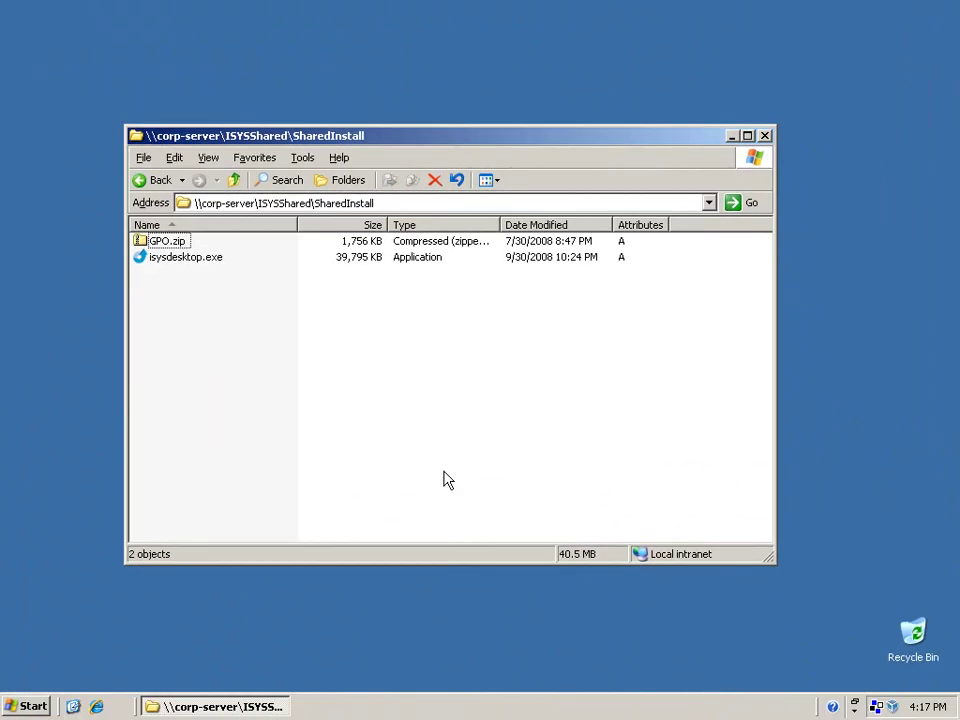
{"action": "right_click", "coordinate": [177, 246]}
{"action": "left_click", "coordinate": [207, 312]}
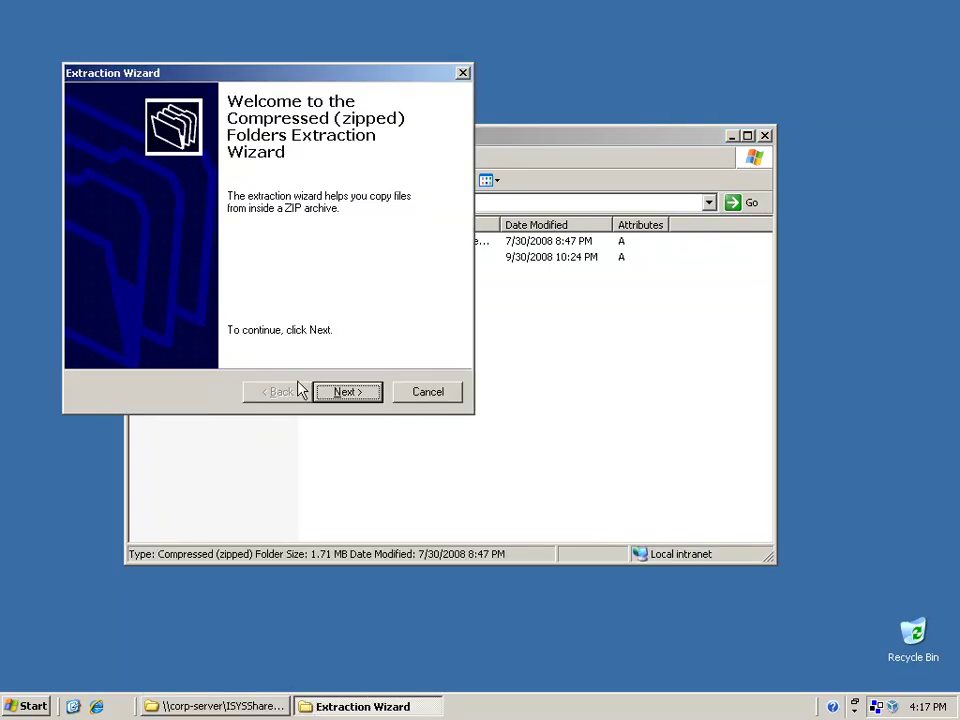
{"action": "left_click", "coordinate": [343, 392]}
{"action": "left_click", "coordinate": [343, 392]}
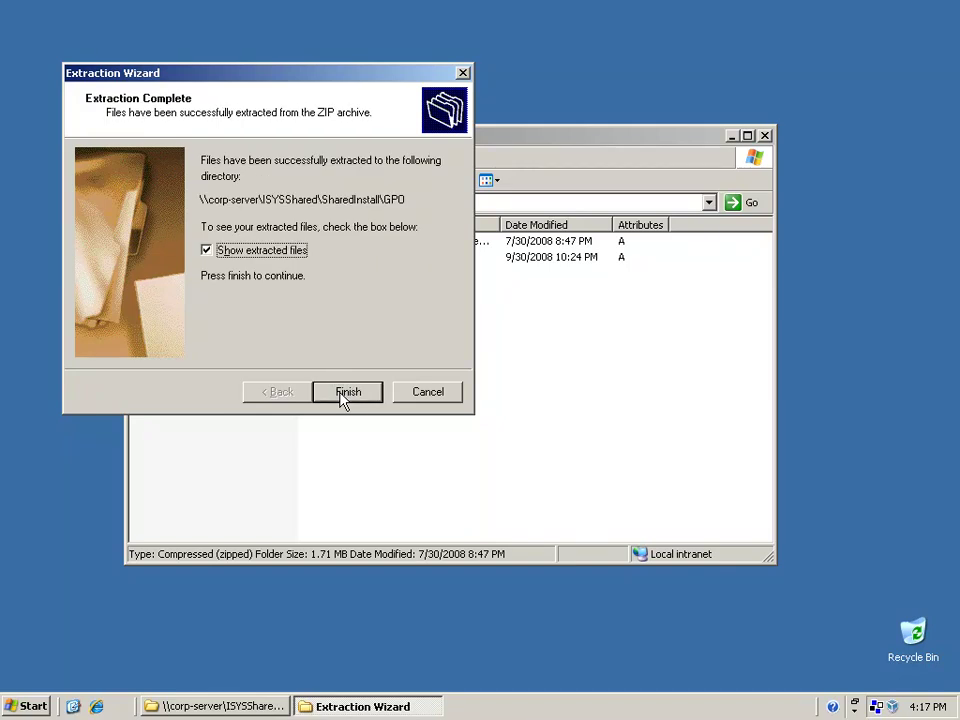
{"action": "left_click", "coordinate": [261, 255]}
{"action": "left_click", "coordinate": [349, 392]}
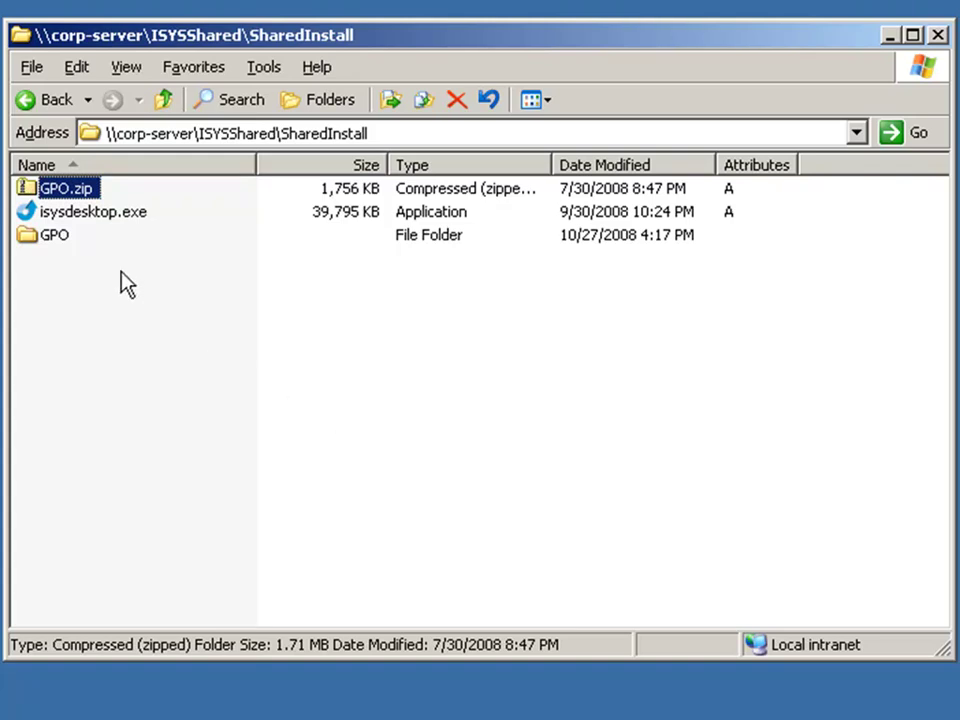
- Run GPOCreator.exe from the extracted GPO folder and choose isysdesktop.exe in SharedInstall as the ISYS:desktop installer
{"action": "double_click", "coordinate": [66, 247]}
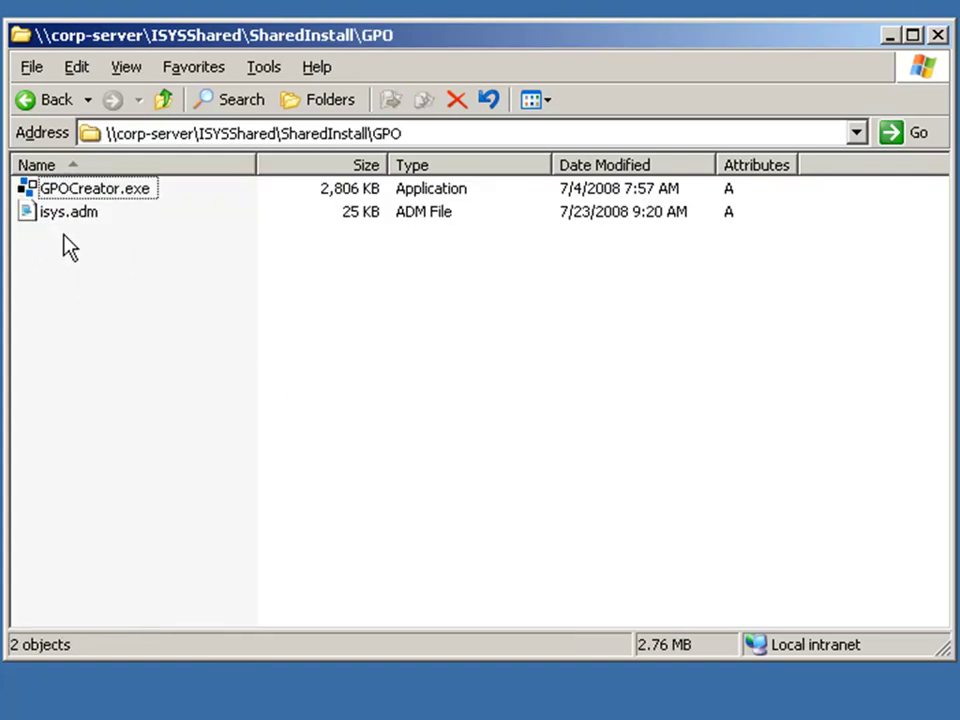
{"action": "double_click", "coordinate": [104, 190]}
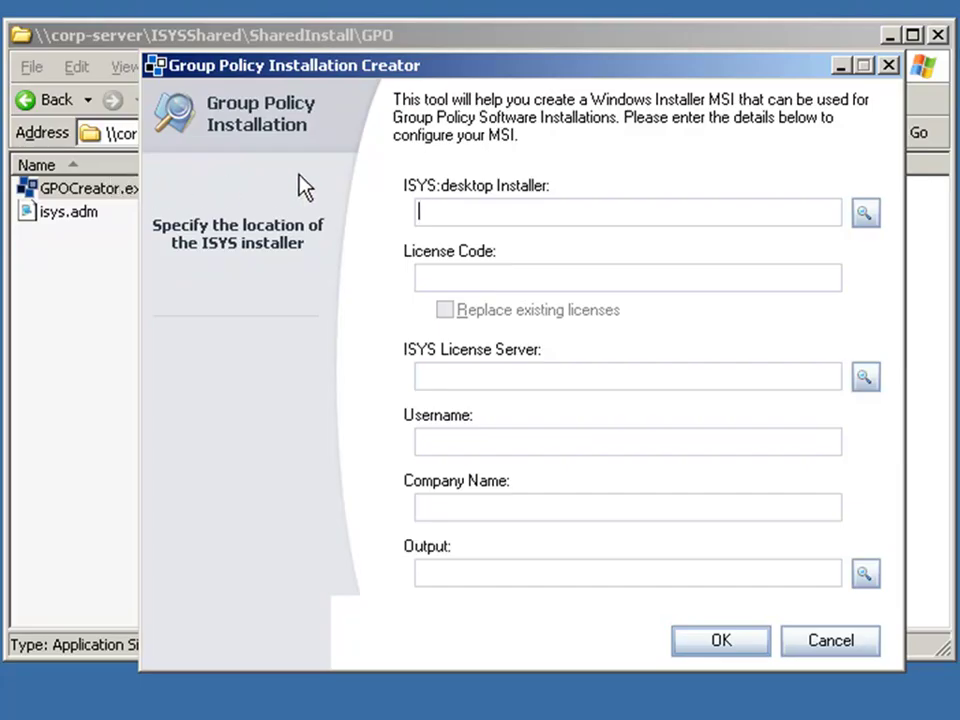
{"action": "left_click", "coordinate": [864, 213]}
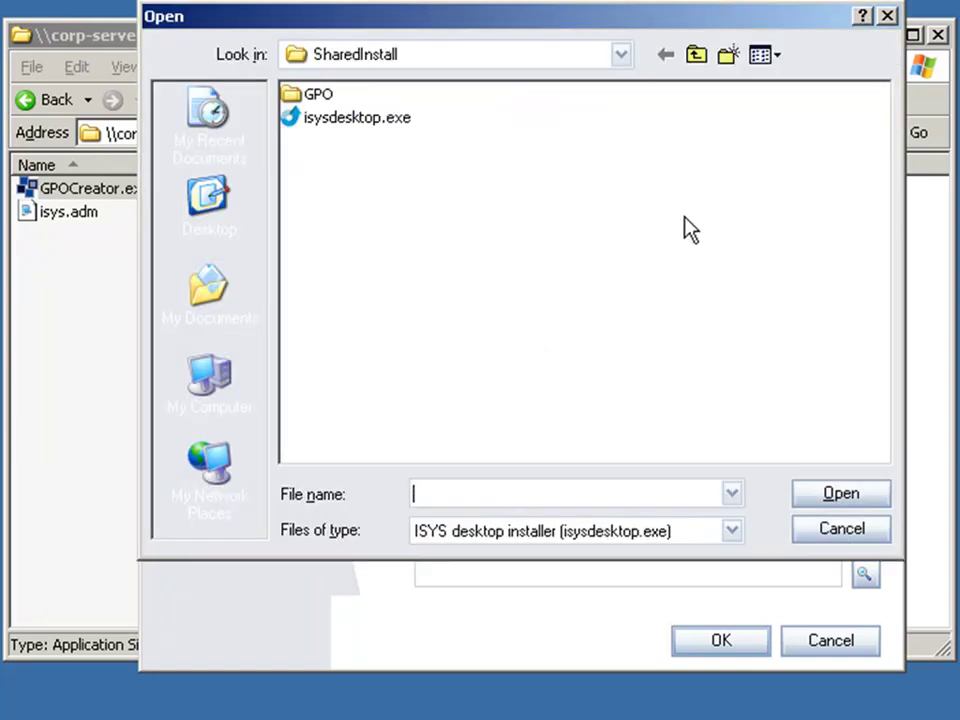
{"action": "left_click", "coordinate": [394, 122]}
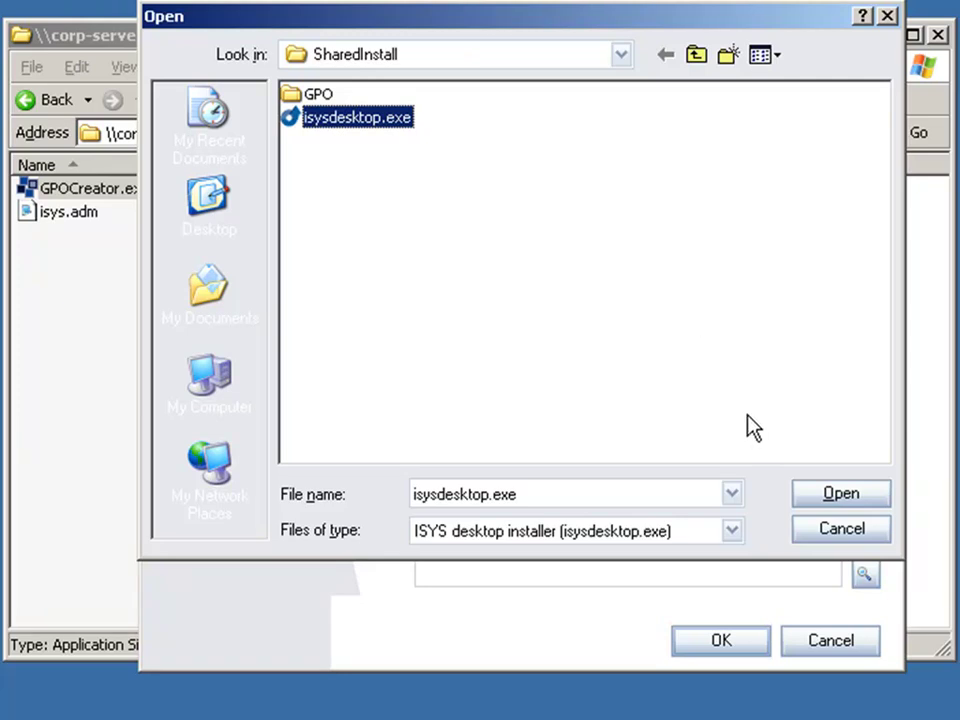
{"action": "left_click", "coordinate": [808, 495]}
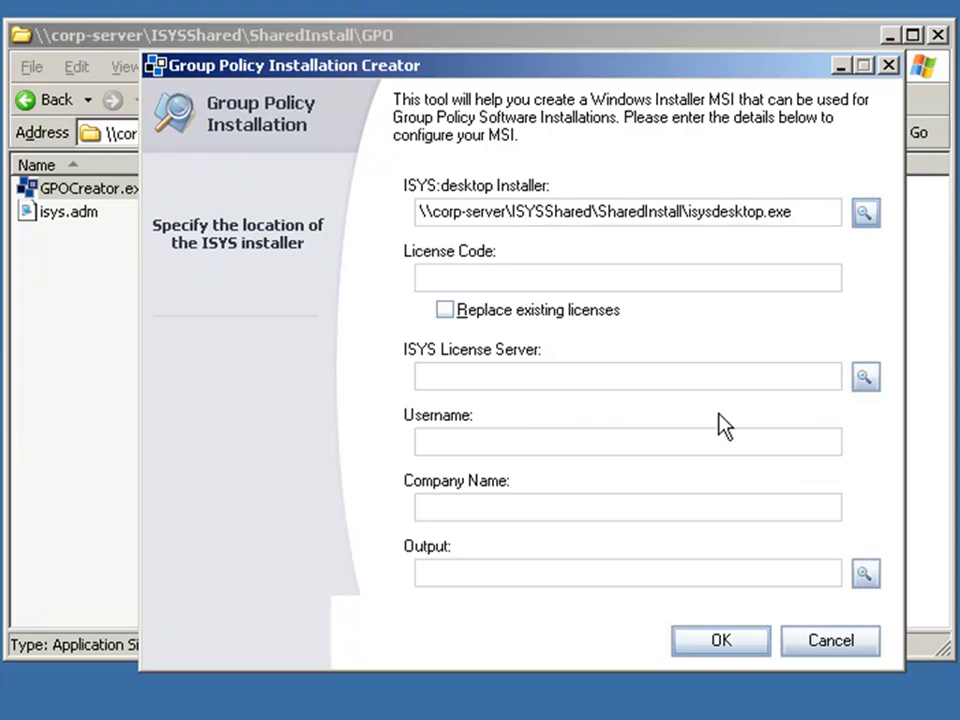
- Paste the license code and set the ISYS License Server to the SharedLicense folder in ISYSShared on Corp-server
{"action": "left_click", "coordinate": [618, 281]}
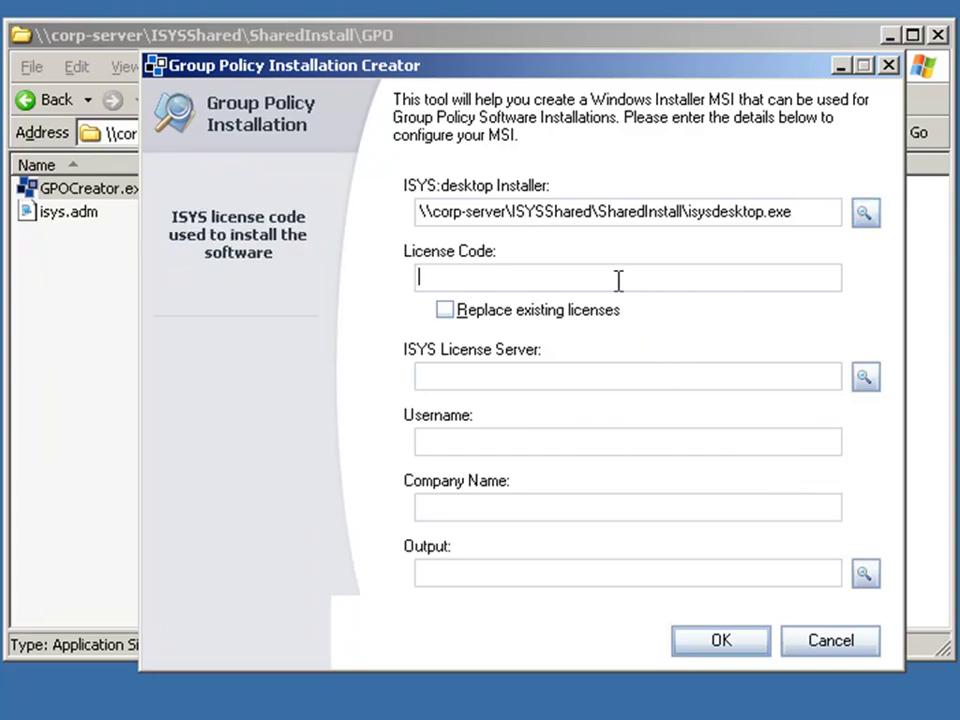
{"action": "key", "text": "ctrl+v"}
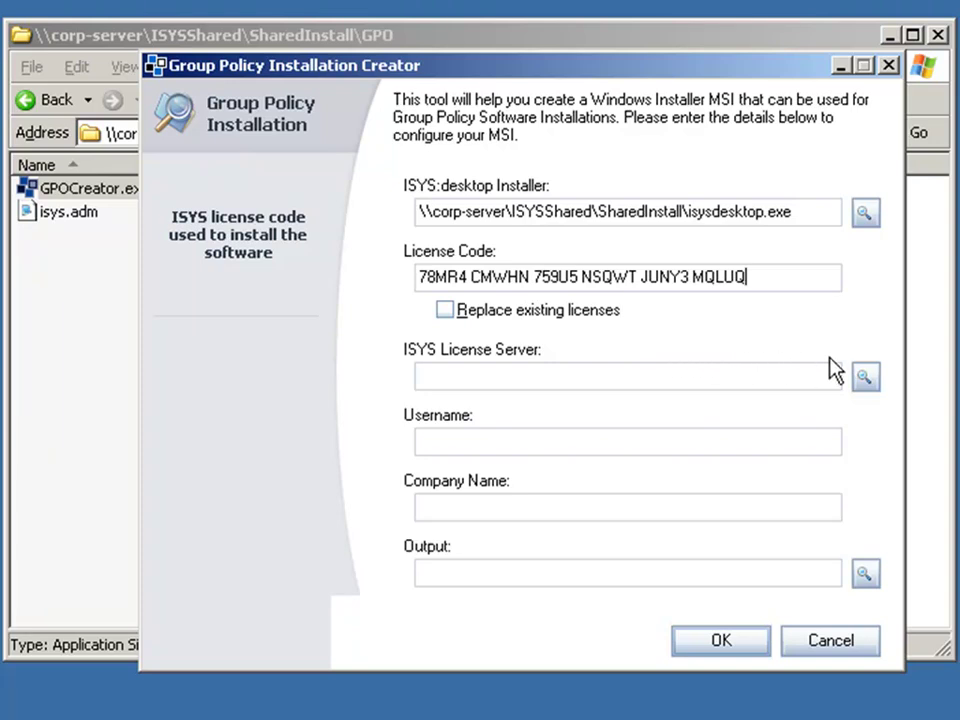
{"action": "left_click", "coordinate": [864, 377]}
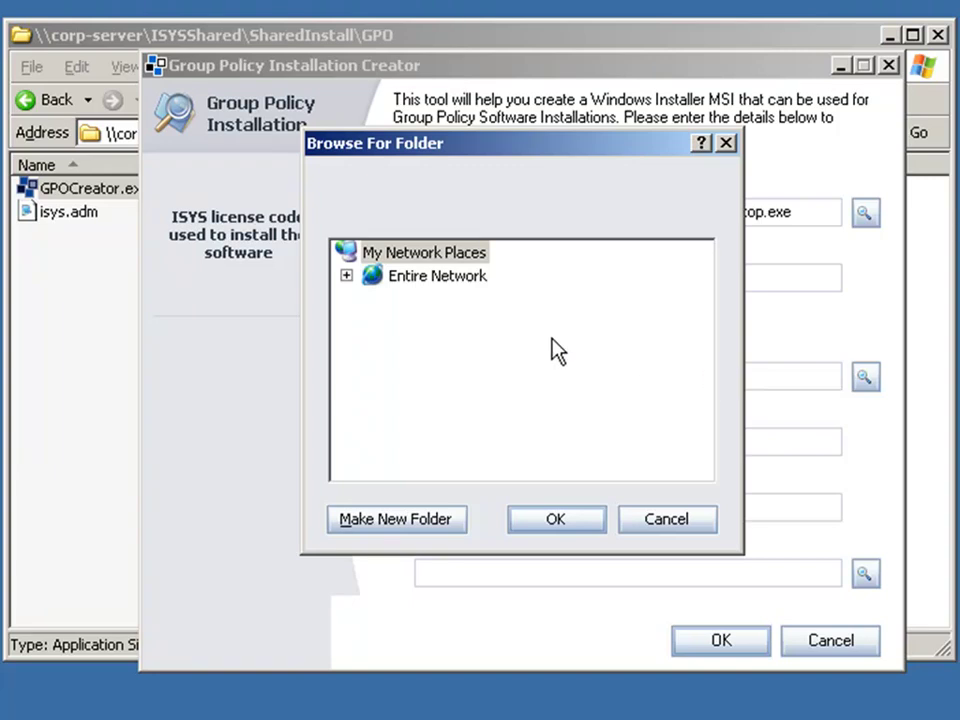
{"action": "left_click", "coordinate": [346, 276]}
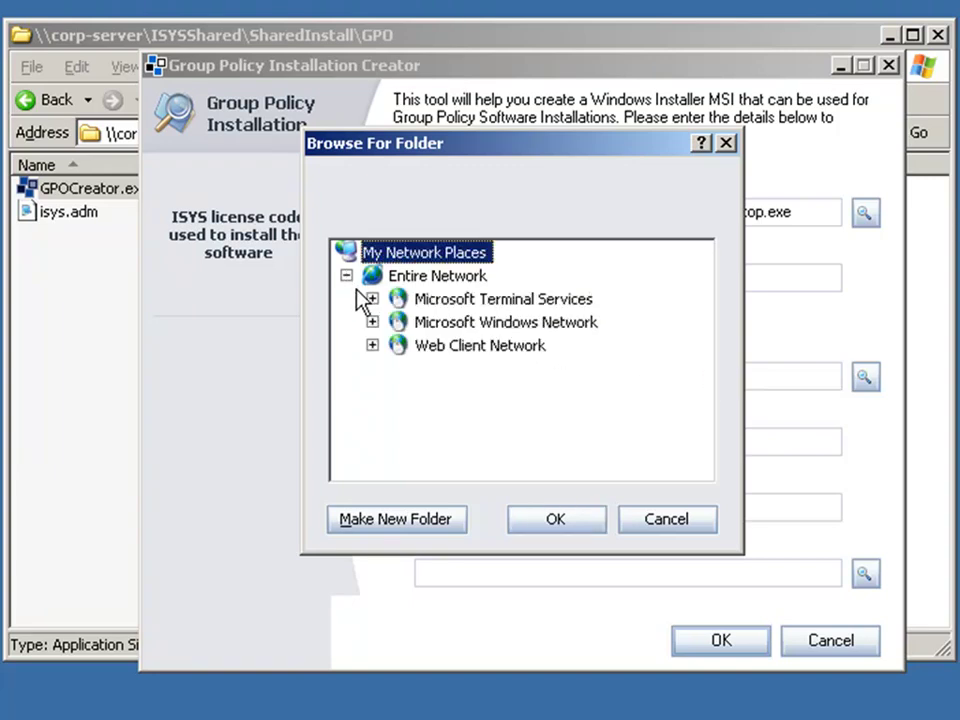
{"action": "left_click", "coordinate": [372, 322]}
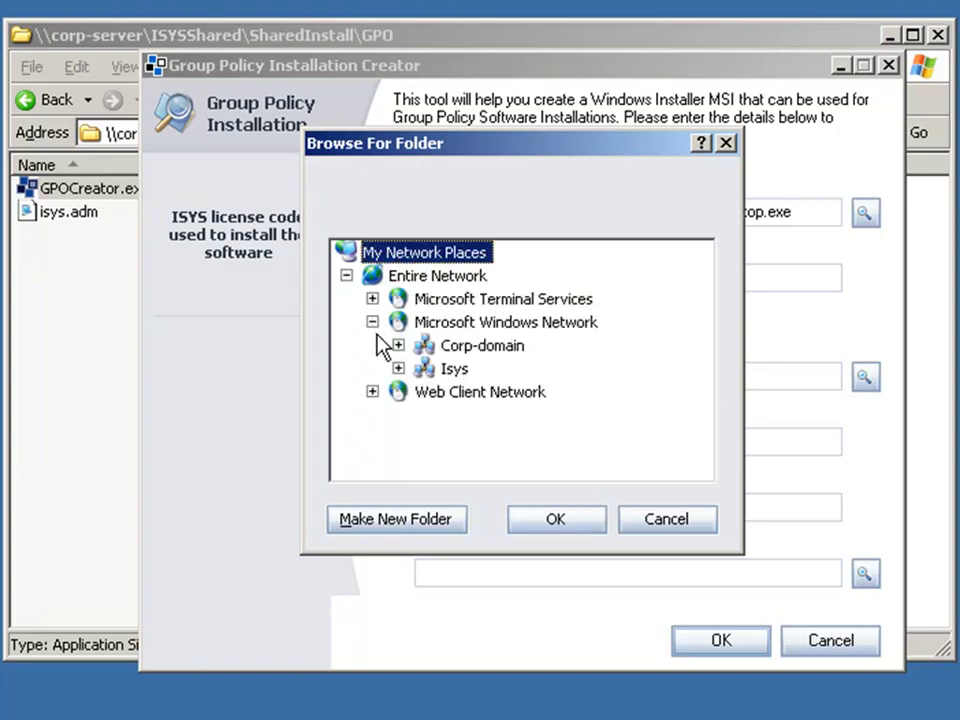
{"action": "left_click", "coordinate": [398, 345]}
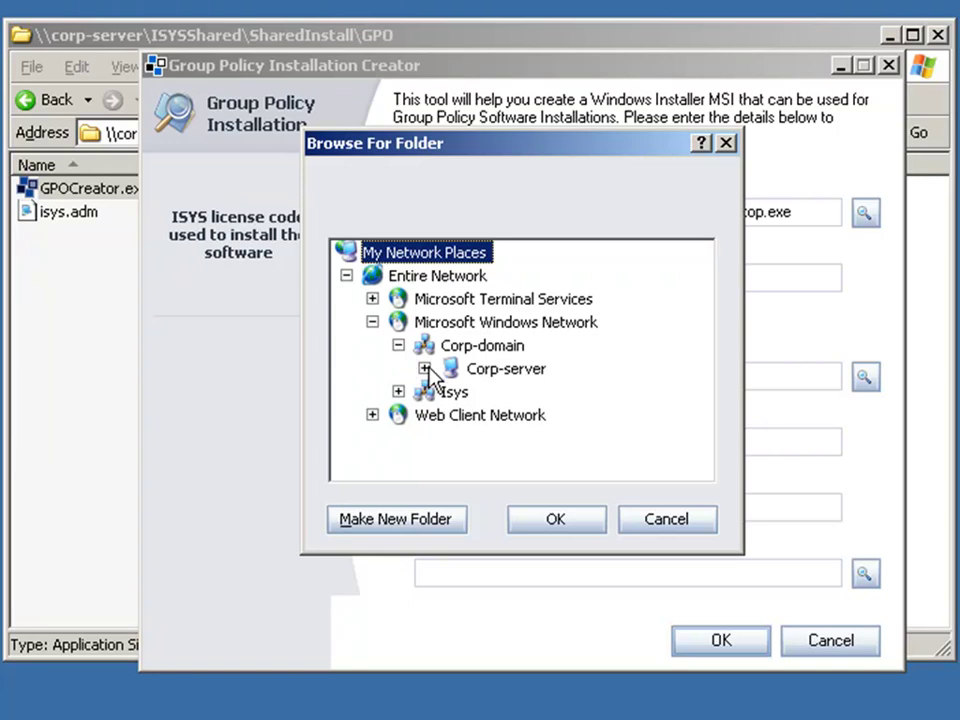
{"action": "left_click", "coordinate": [424, 368]}
{"action": "left_click", "coordinate": [450, 369]}
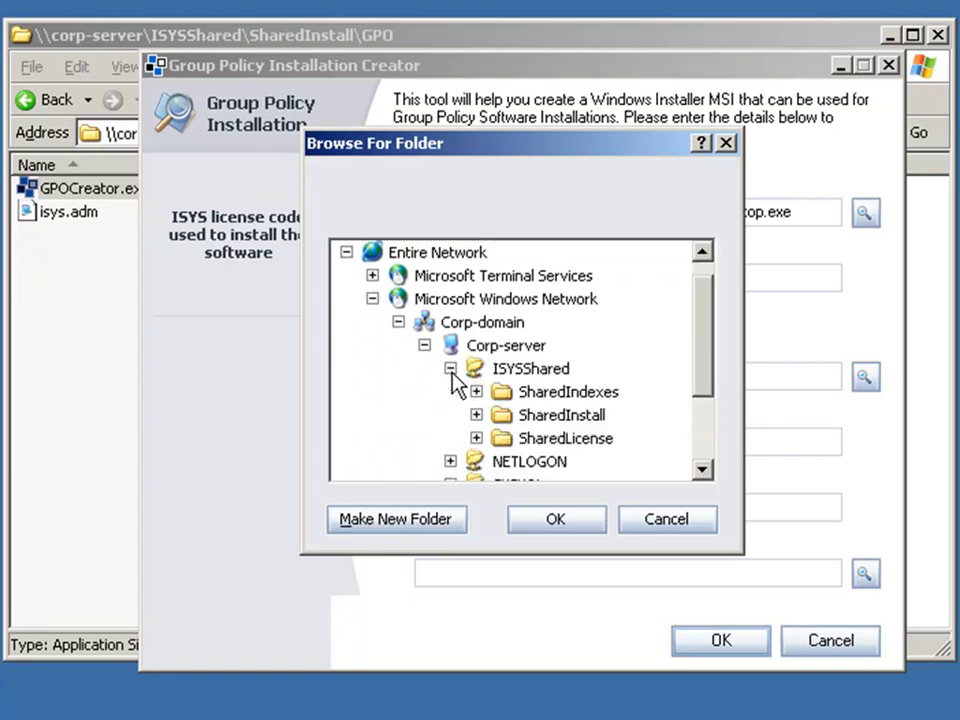
{"action": "left_click", "coordinate": [562, 445]}
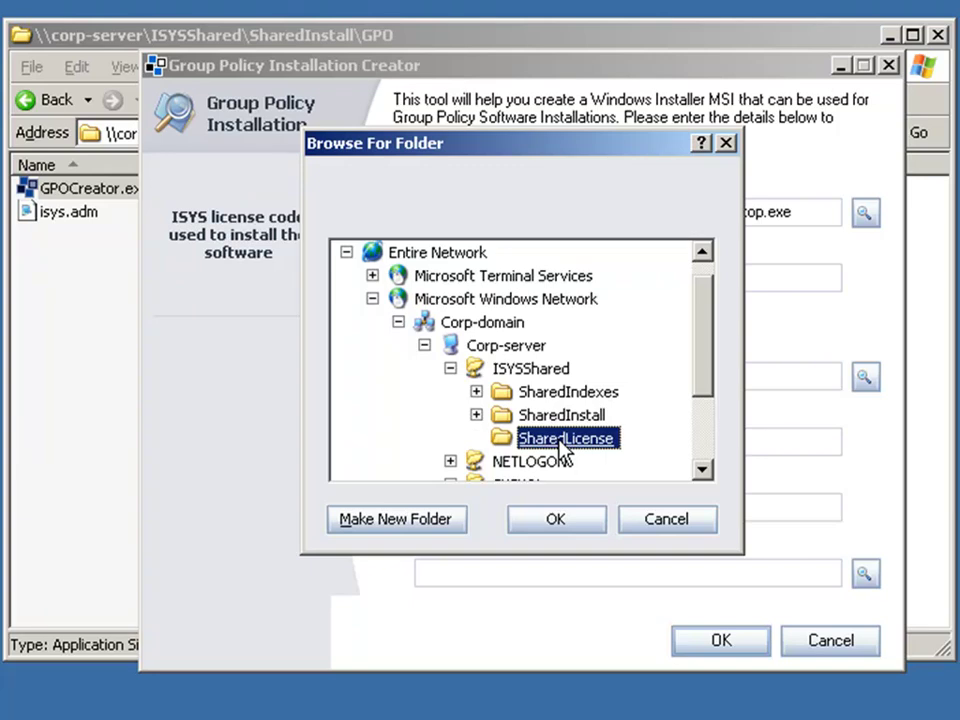
{"action": "left_click", "coordinate": [566, 527]}
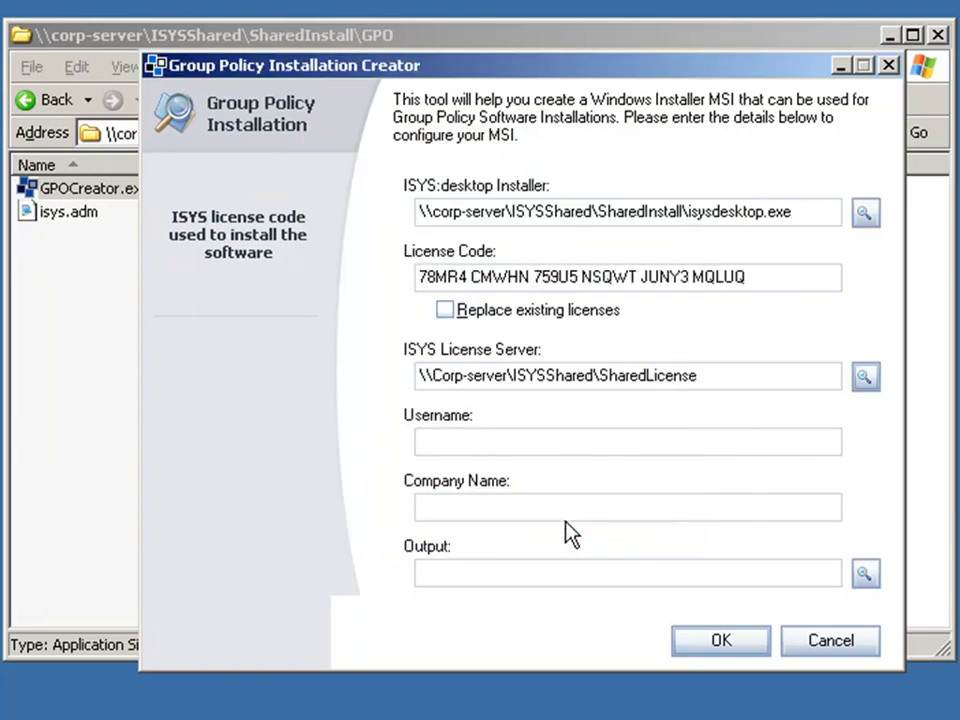
- Set the install username to "ISYS User" and the company name to "My Company Name"
{"action": "left_click", "coordinate": [549, 443]}
{"action": "type", "text": "ISYS User"}
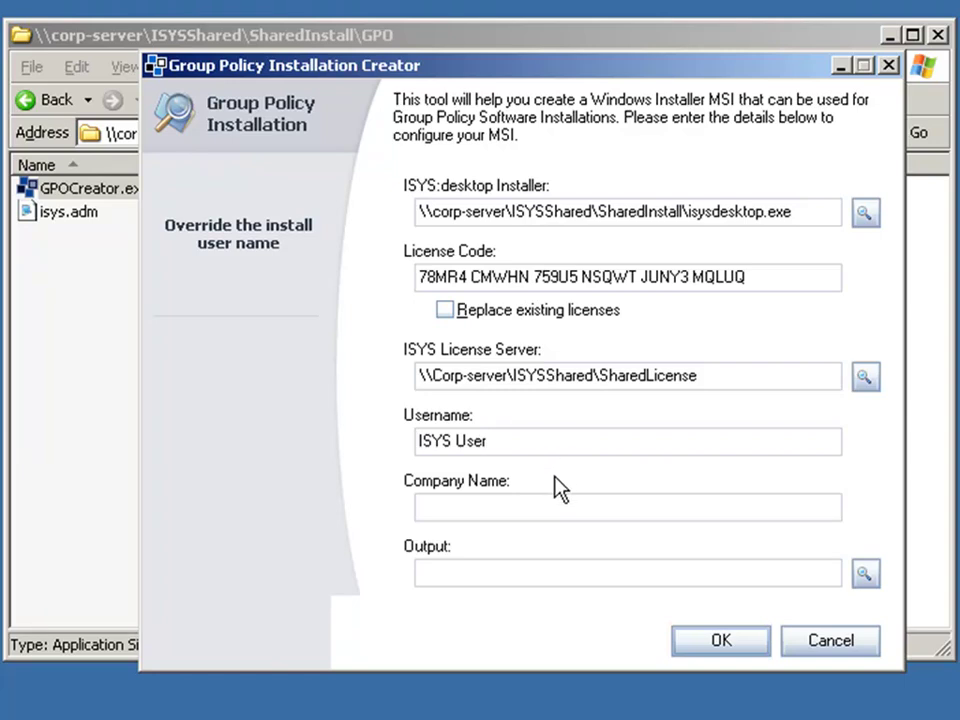
{"action": "left_click", "coordinate": [513, 507]}
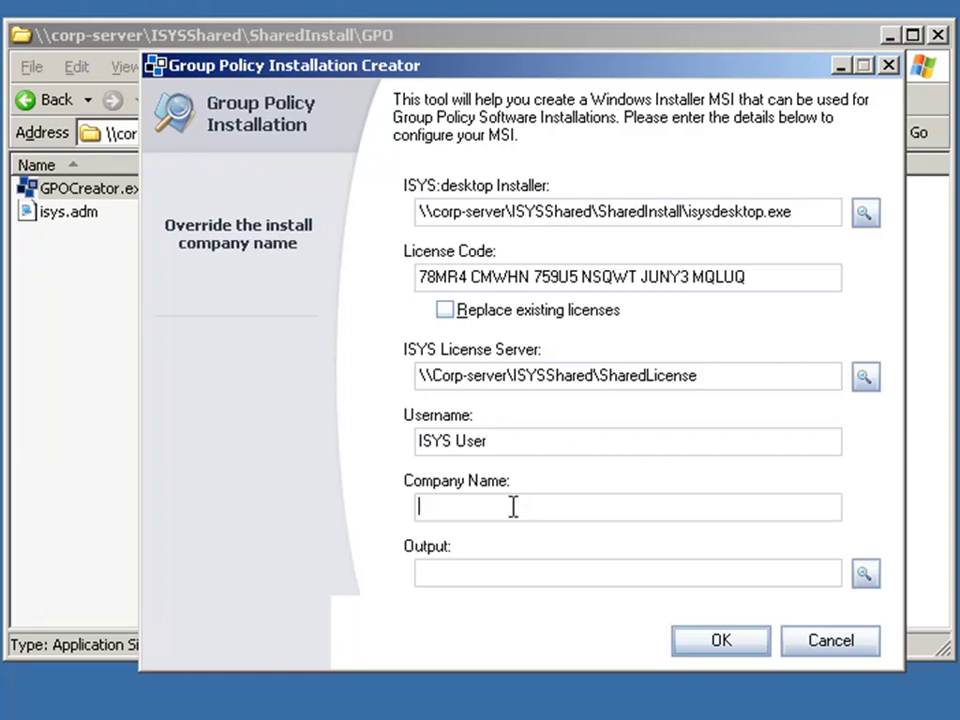
{"action": "type", "text": "My Compan"}
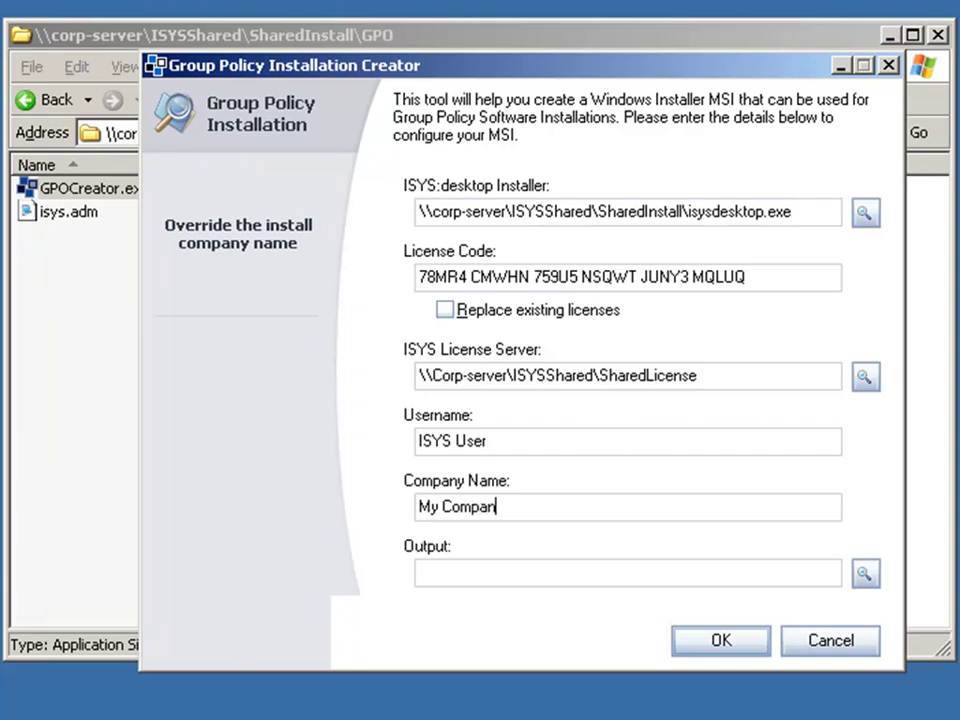
{"action": "type", "text": "y Name"}
- Set the output to isysdesktop9.msi in the SharedInstall folder and generate the MSI
{"action": "left_click", "coordinate": [864, 574]}
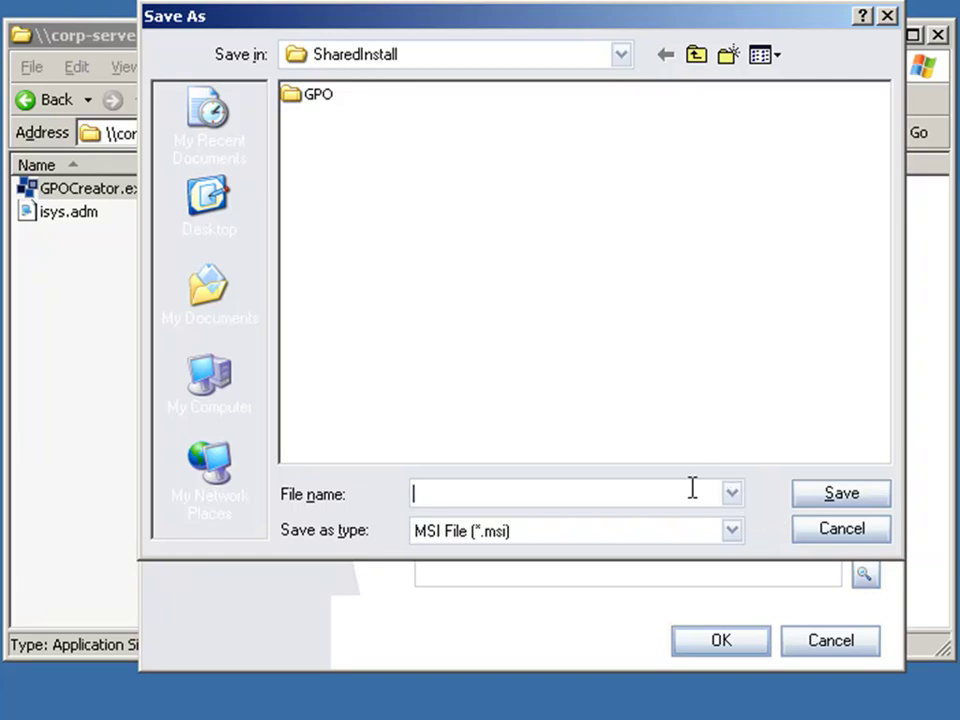
{"action": "type", "text": "isysdesktop9.msi"}
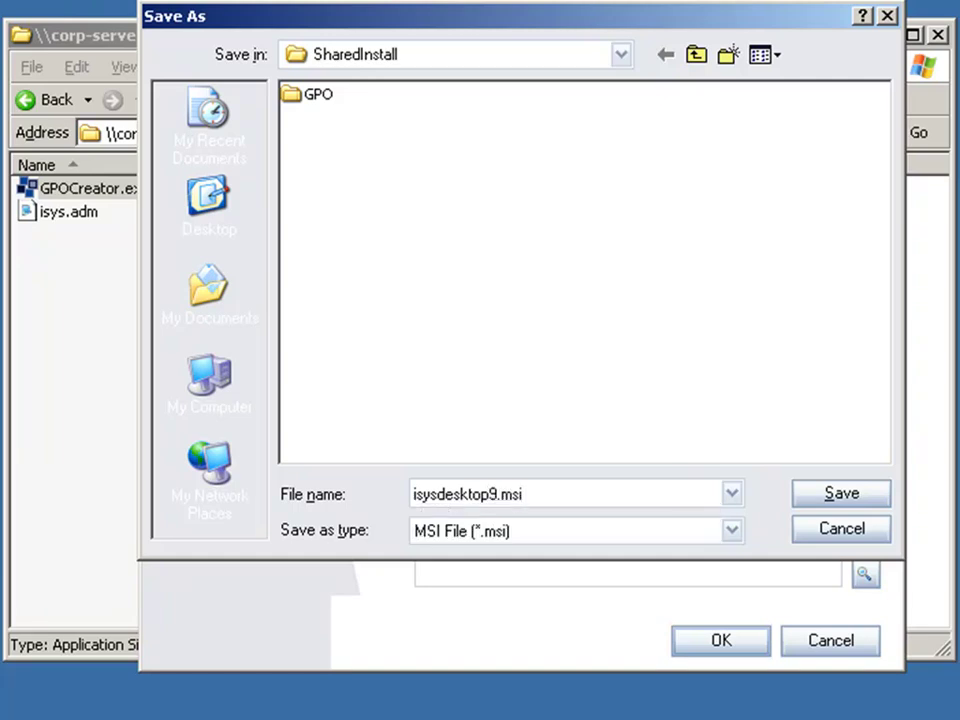
{"action": "left_click", "coordinate": [814, 498]}
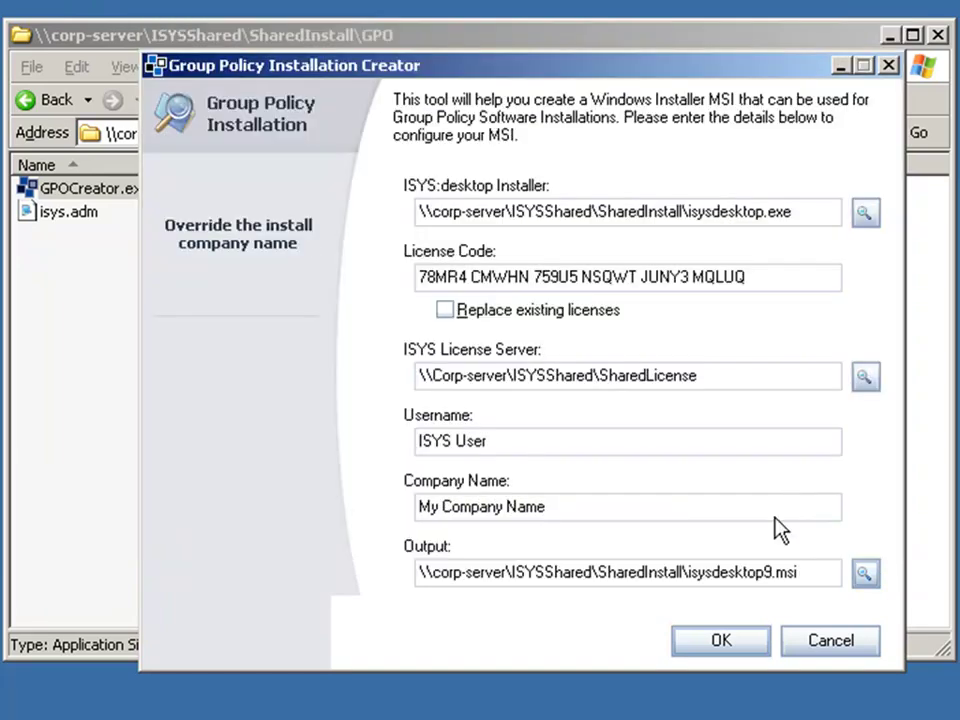
{"action": "left_click", "coordinate": [738, 645]}
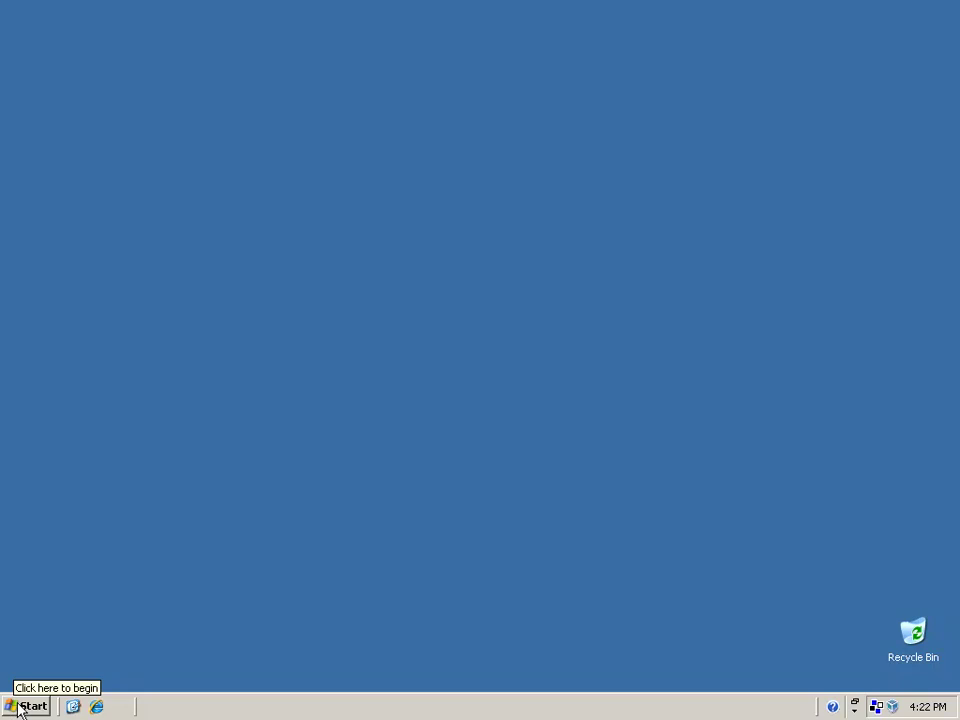
- Switch to Active Directory Users and Computers and open the Group Policy settings in the properties of corp-domain.local
{"action": "left_click", "coordinate": [22, 708]}
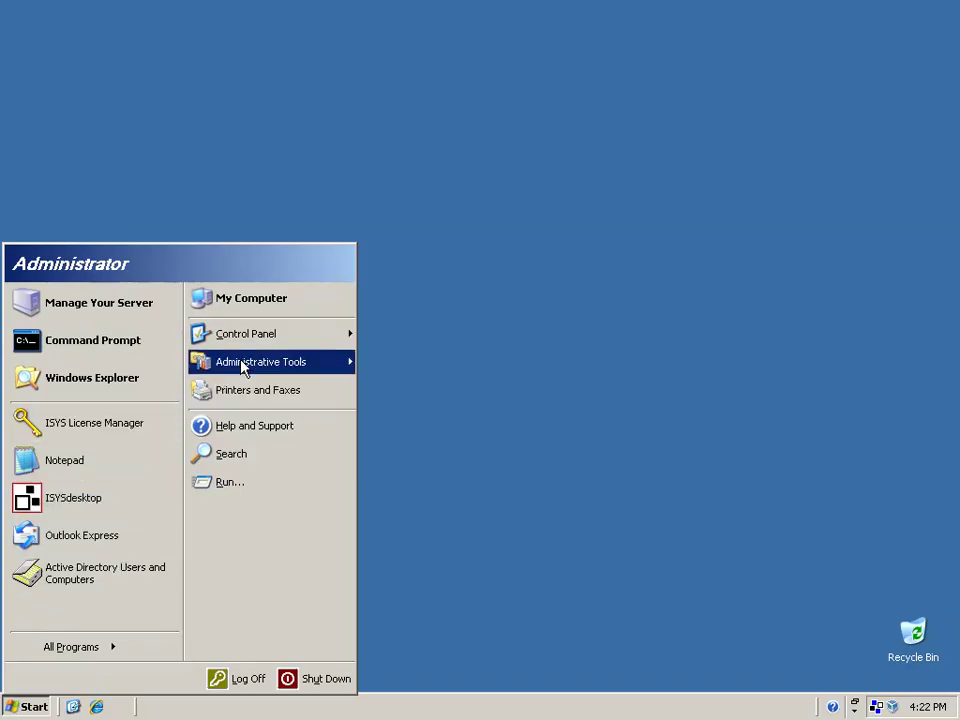
{"action": "mouse_move", "coordinate": [266, 364]}
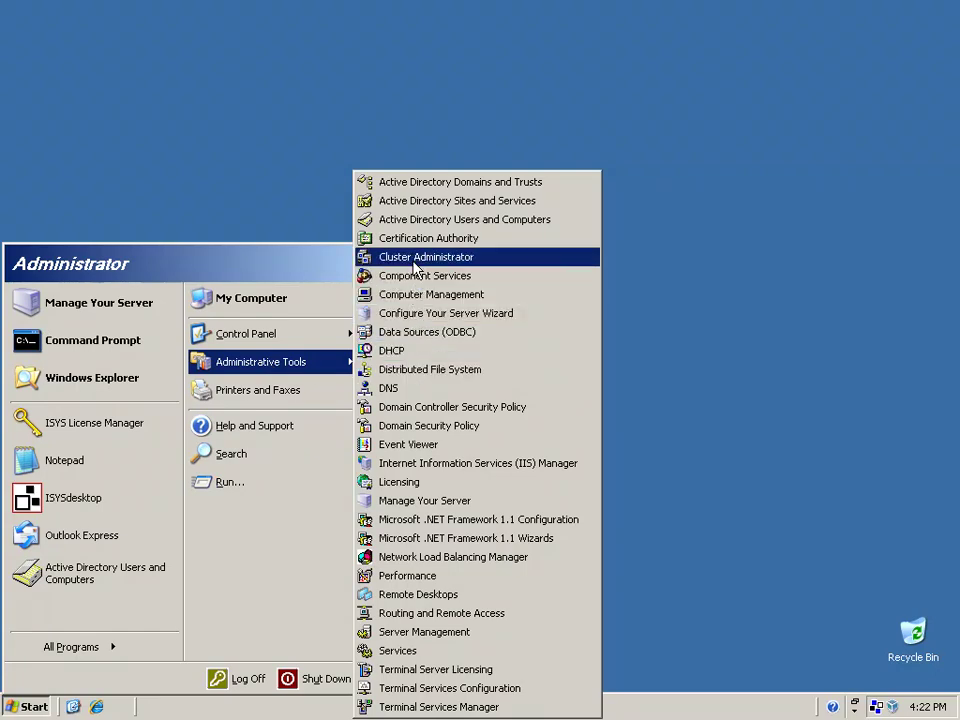
{"action": "left_click", "coordinate": [413, 220]}
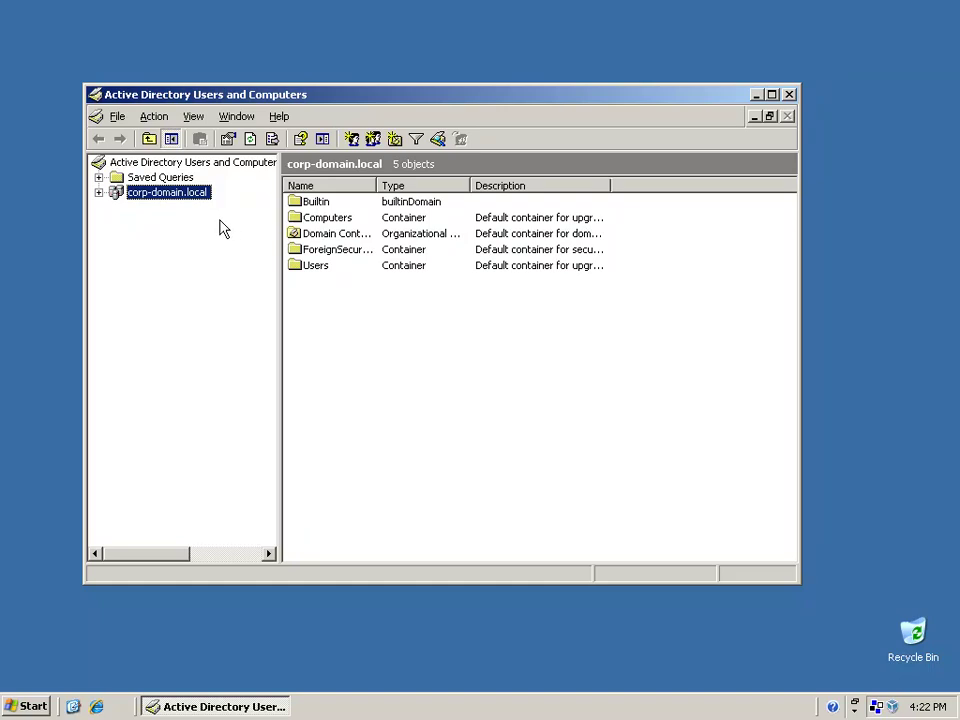
{"action": "right_click", "coordinate": [172, 199]}
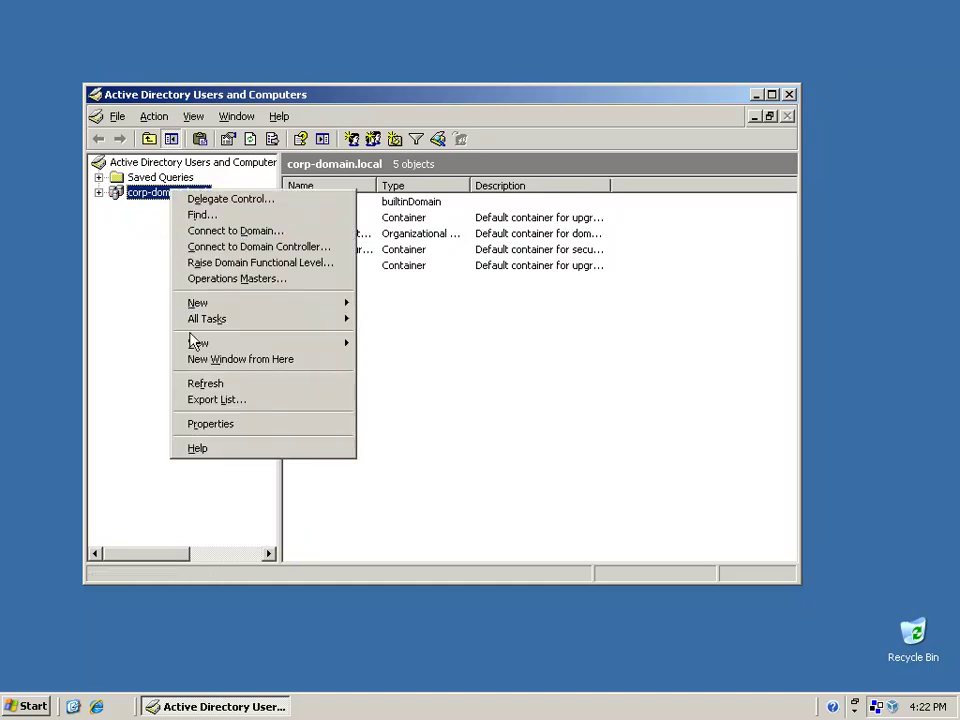
{"action": "left_click", "coordinate": [193, 425]}
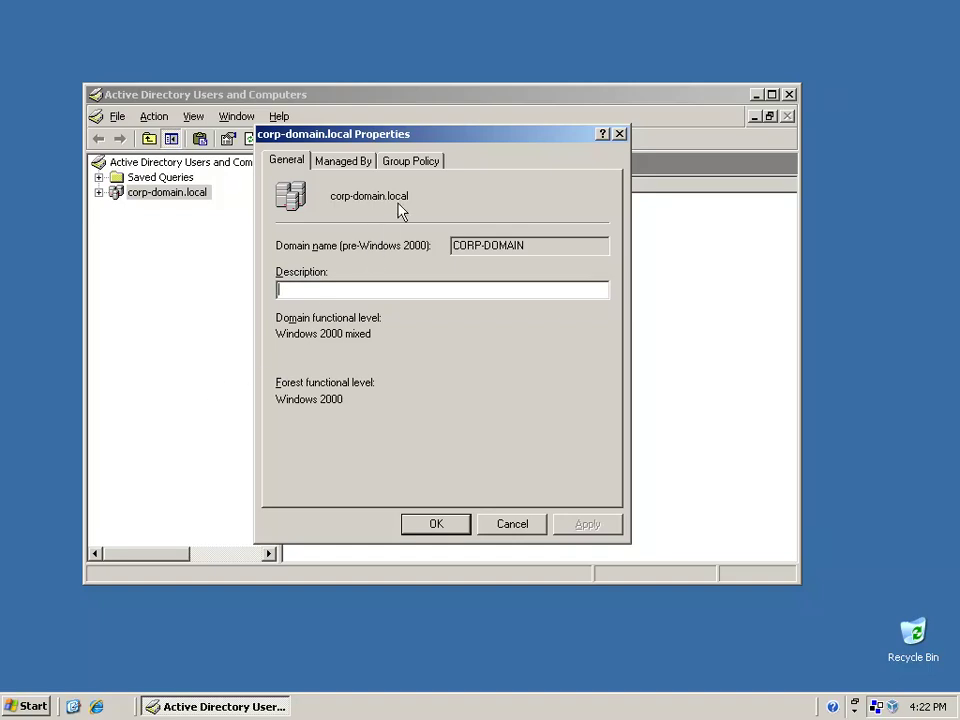
{"action": "left_click", "coordinate": [412, 162]}
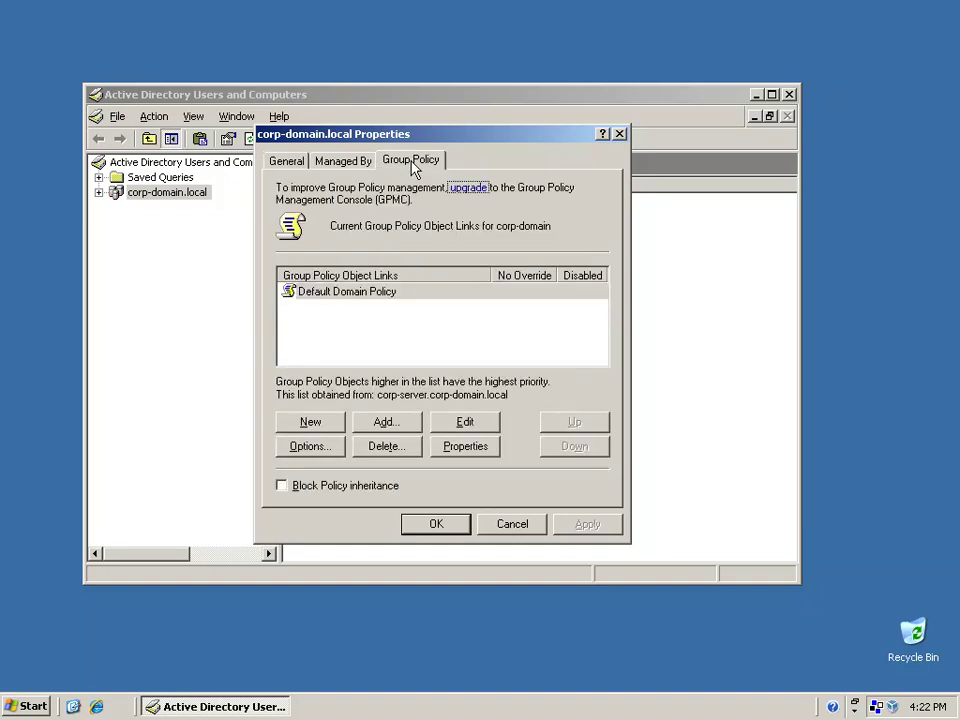
- Create a domain Group Policy object named "ISYS Desktop" and open it for editing
{"action": "left_click", "coordinate": [310, 422]}
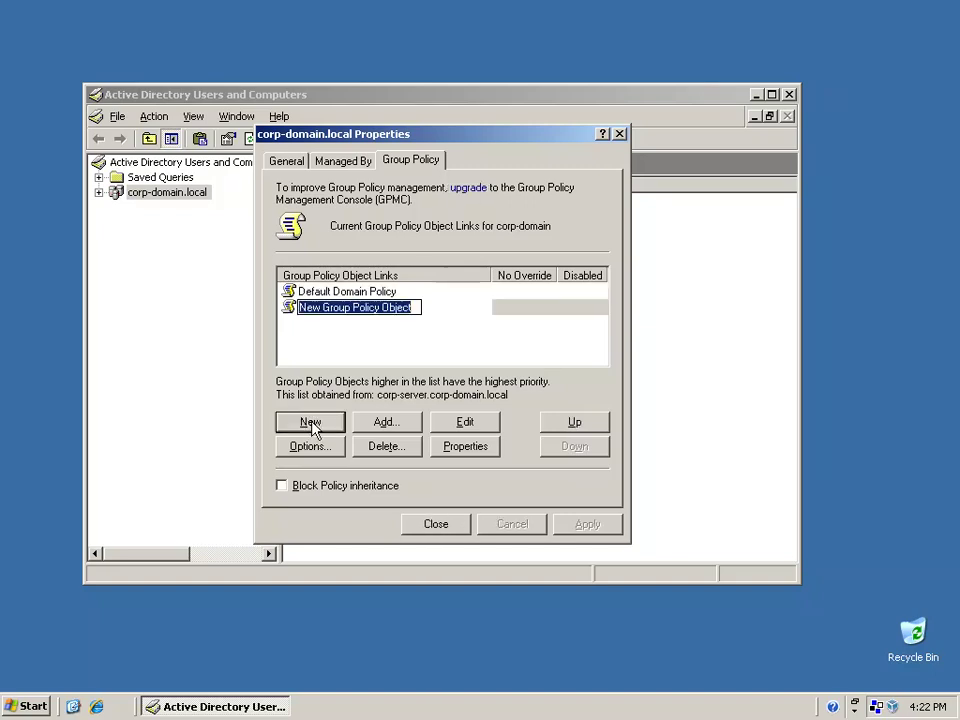
{"action": "type", "text": "SYS Desktop"}
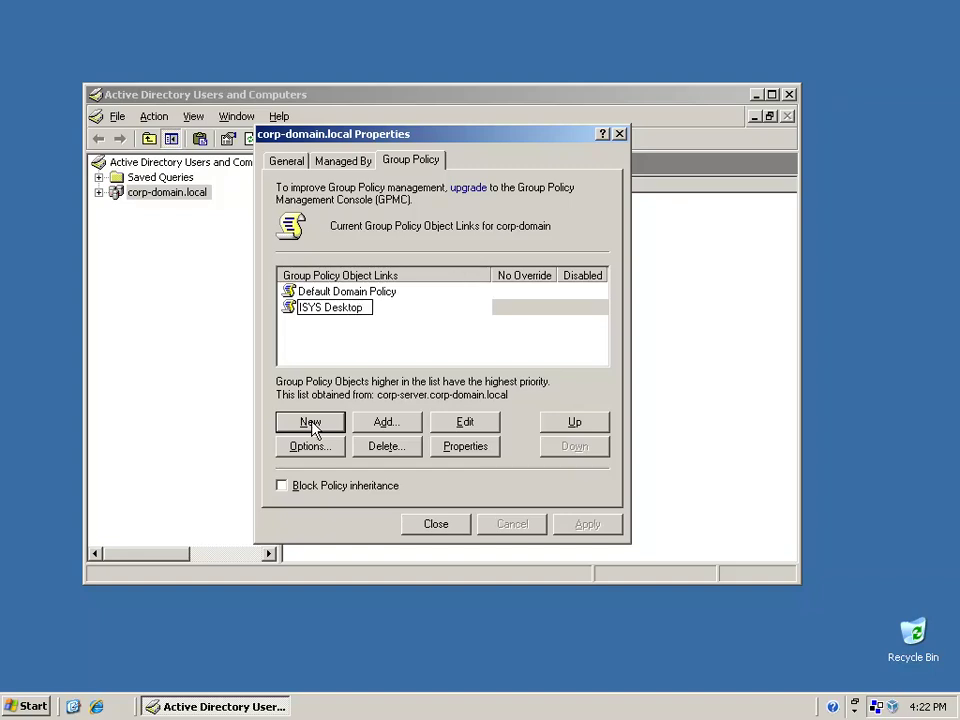
{"action": "left_click", "coordinate": [384, 351]}
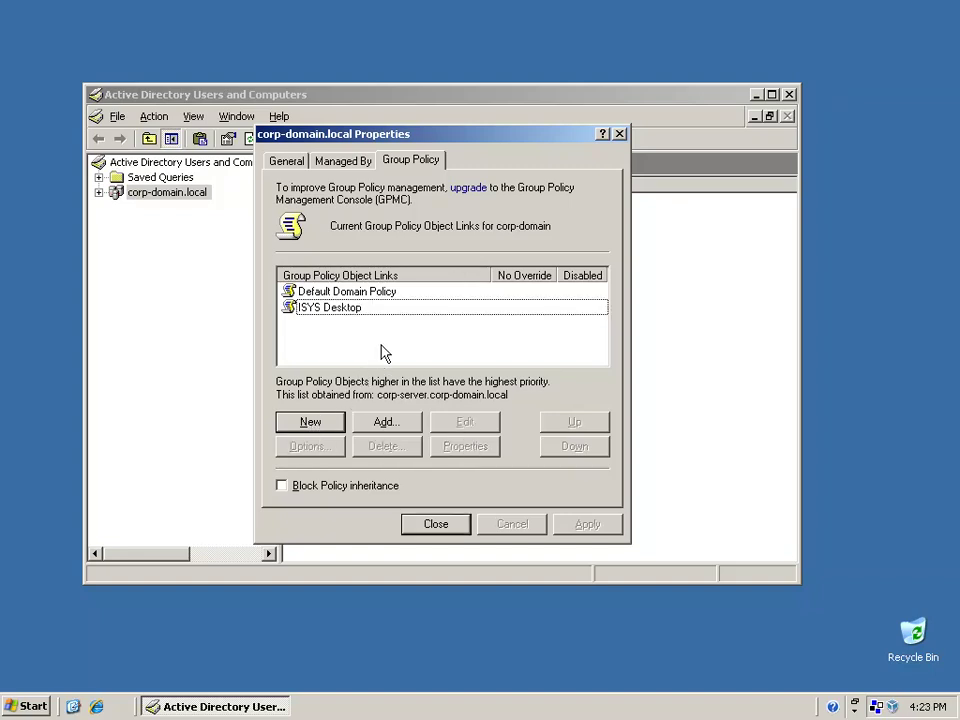
{"action": "left_click", "coordinate": [380, 309]}
{"action": "left_click", "coordinate": [445, 421]}
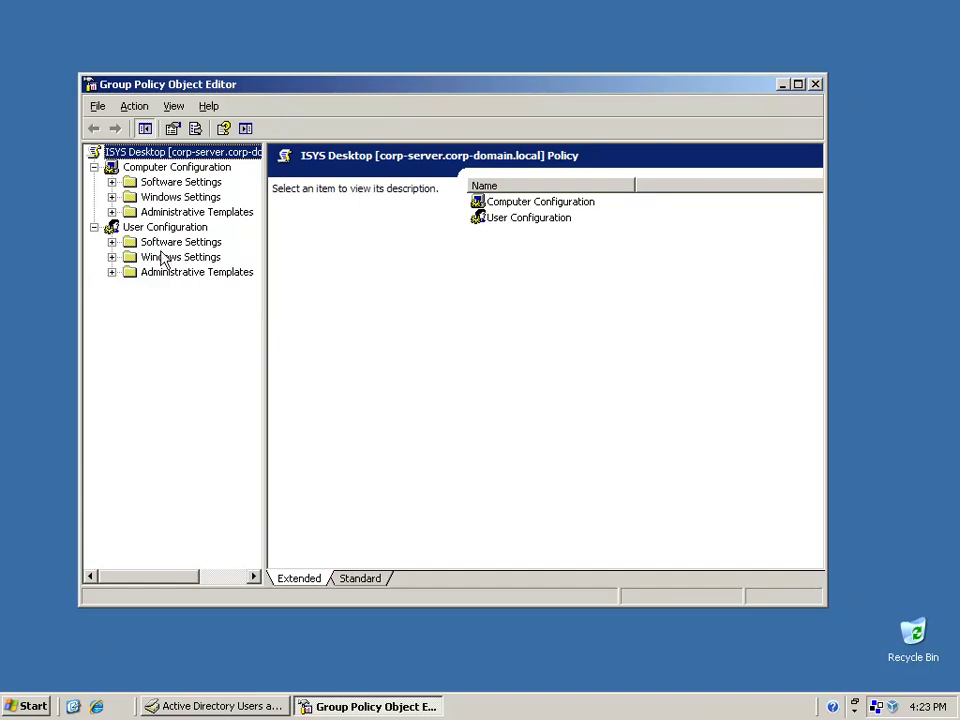
- Start a new software installation package under the Computer Configuration software settings
{"action": "left_click", "coordinate": [112, 182]}
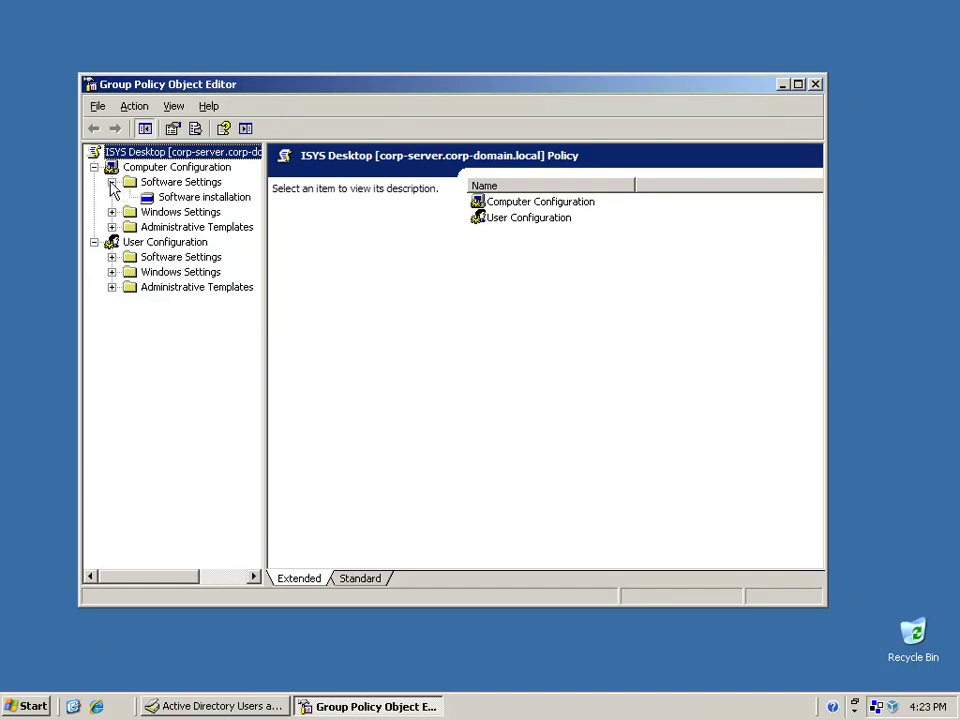
{"action": "right_click", "coordinate": [178, 200]}
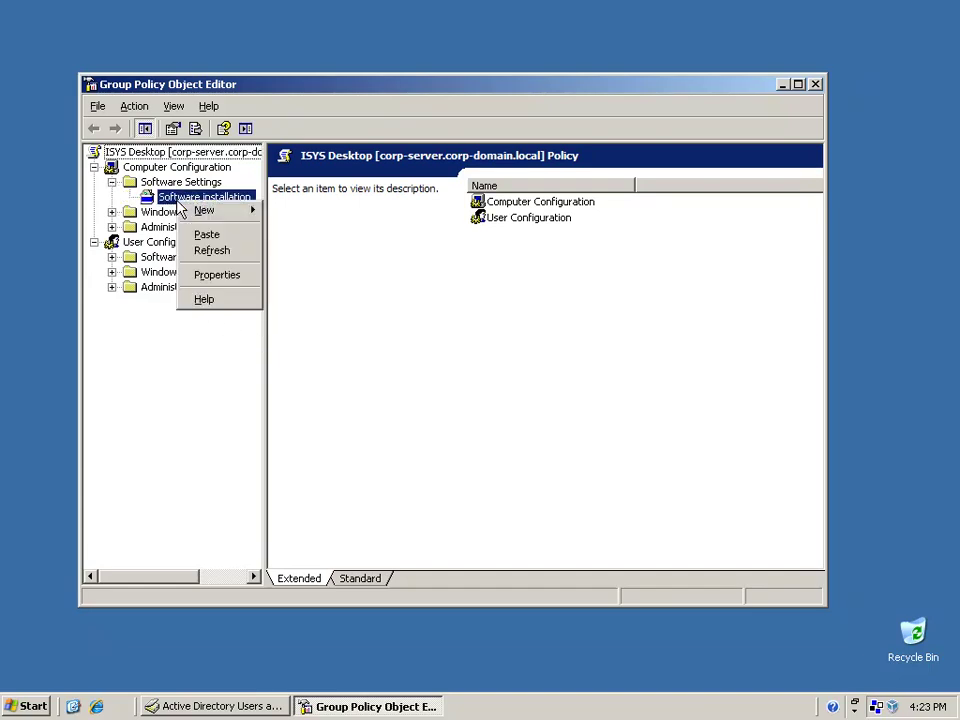
{"action": "mouse_move", "coordinate": [207, 210]}
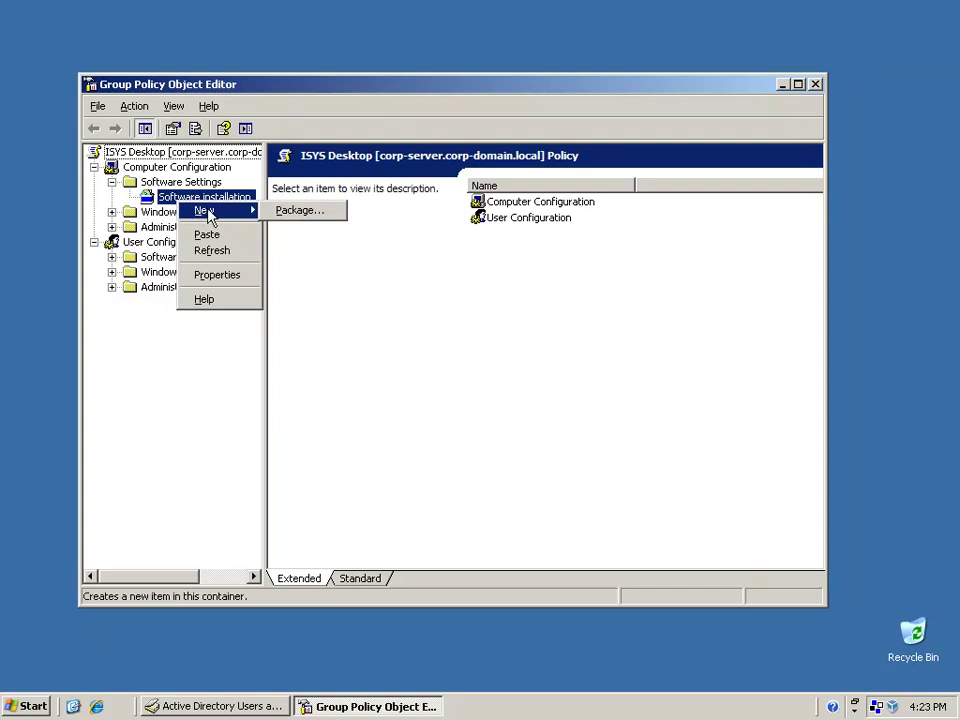
{"action": "left_click", "coordinate": [287, 214]}
- Browse the entire network through Corp-domain and Corp-server to the SharedInstall folder in ISYSShared
{"action": "left_click", "coordinate": [131, 420]}
{"action": "double_click", "coordinate": [232, 162]}
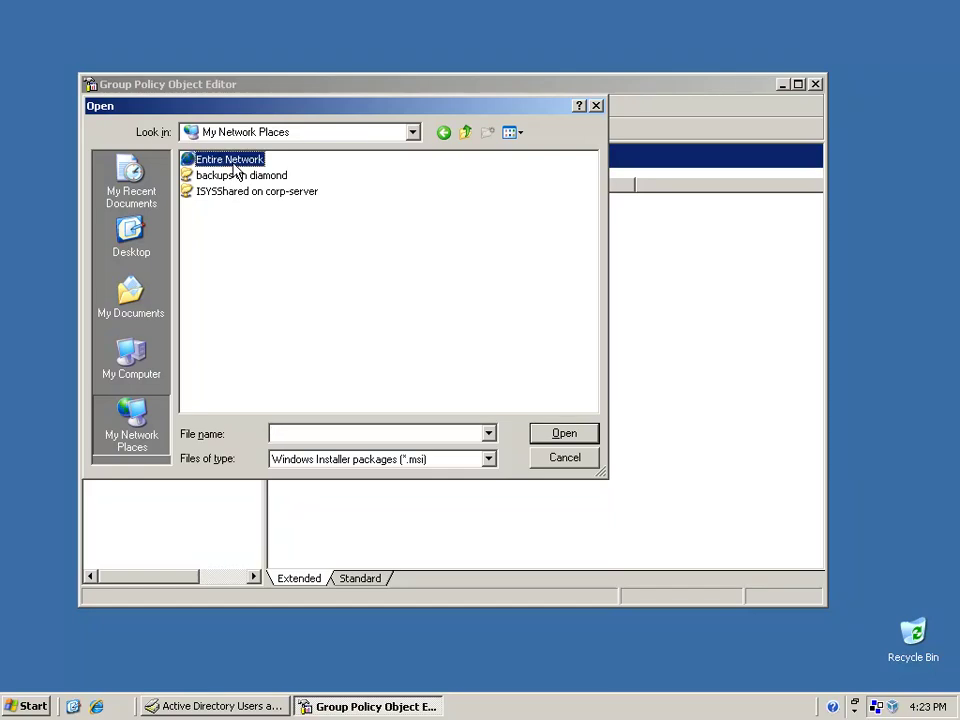
{"action": "double_click", "coordinate": [245, 177]}
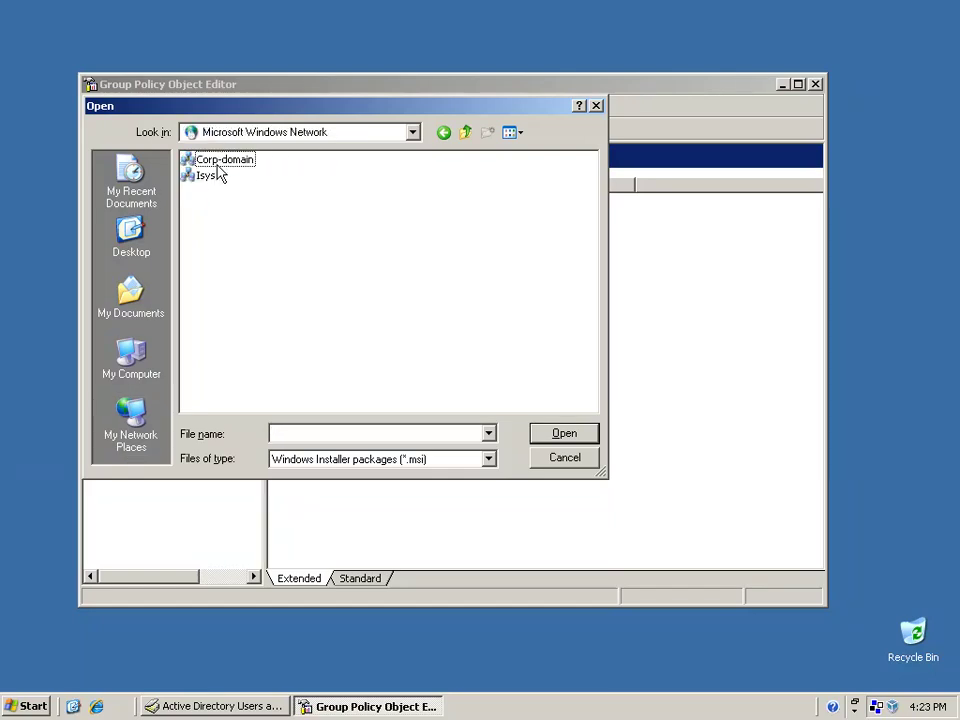
{"action": "double_click", "coordinate": [220, 162]}
{"action": "left_click", "coordinate": [221, 163]}
{"action": "double_click", "coordinate": [221, 163]}
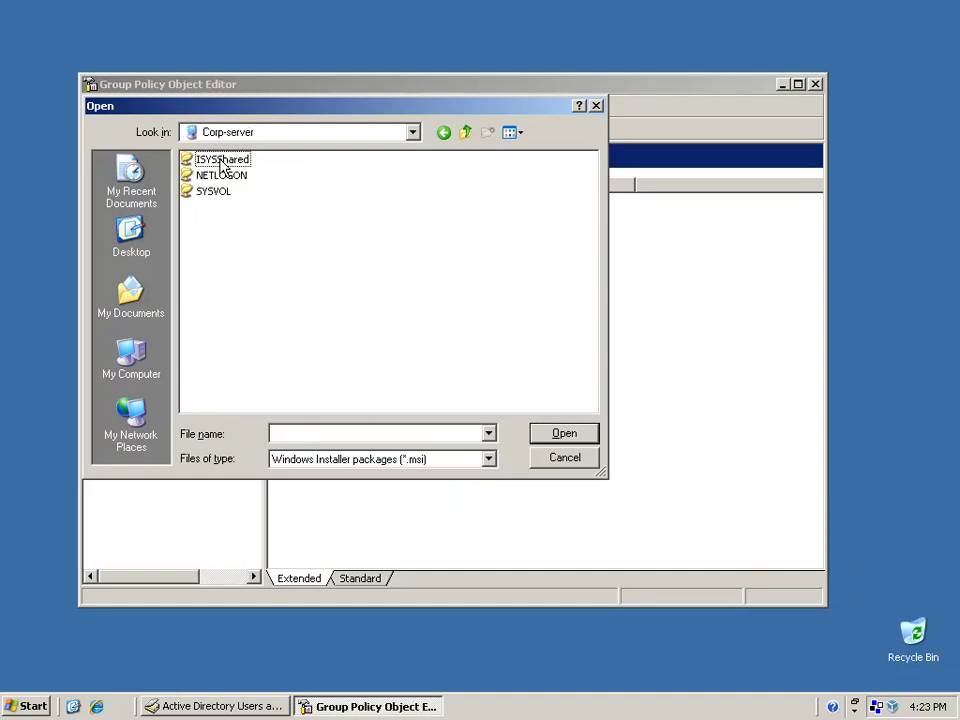
{"action": "double_click", "coordinate": [221, 162]}
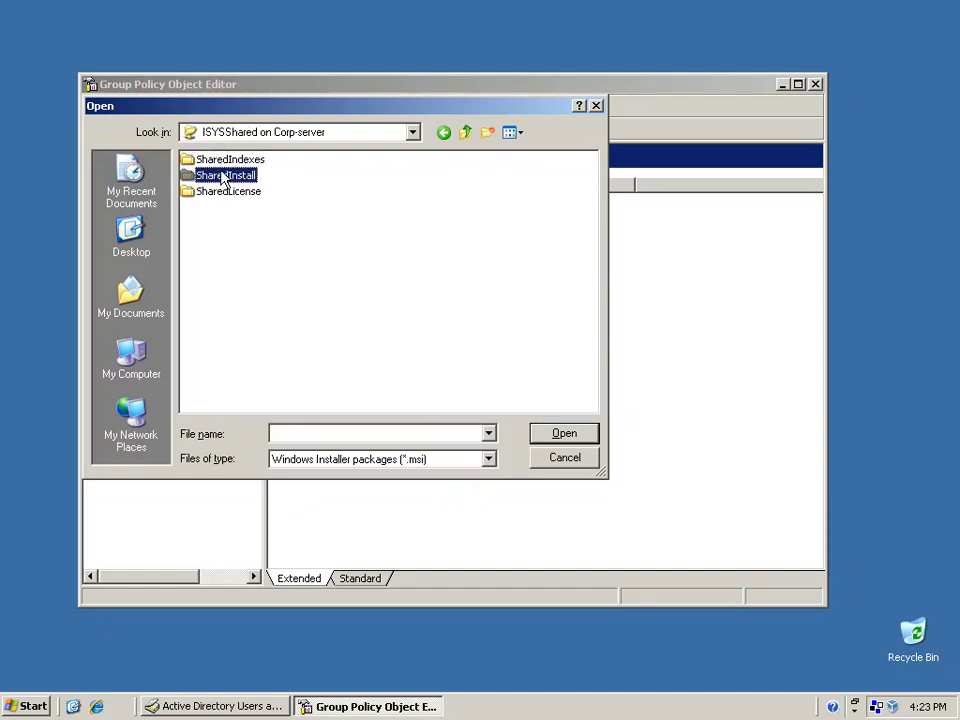
{"action": "double_click", "coordinate": [224, 178]}
- Add isysdesktop9.msi with the Assigned deployment method and close the policy editor
{"action": "left_click", "coordinate": [224, 178]}
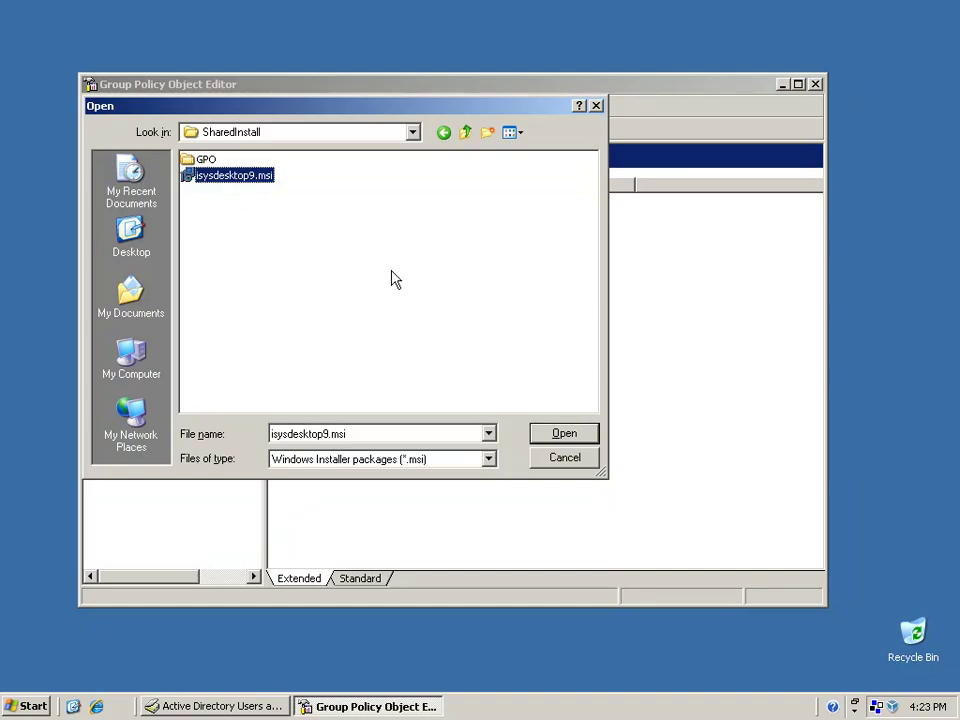
{"action": "left_click", "coordinate": [551, 437]}
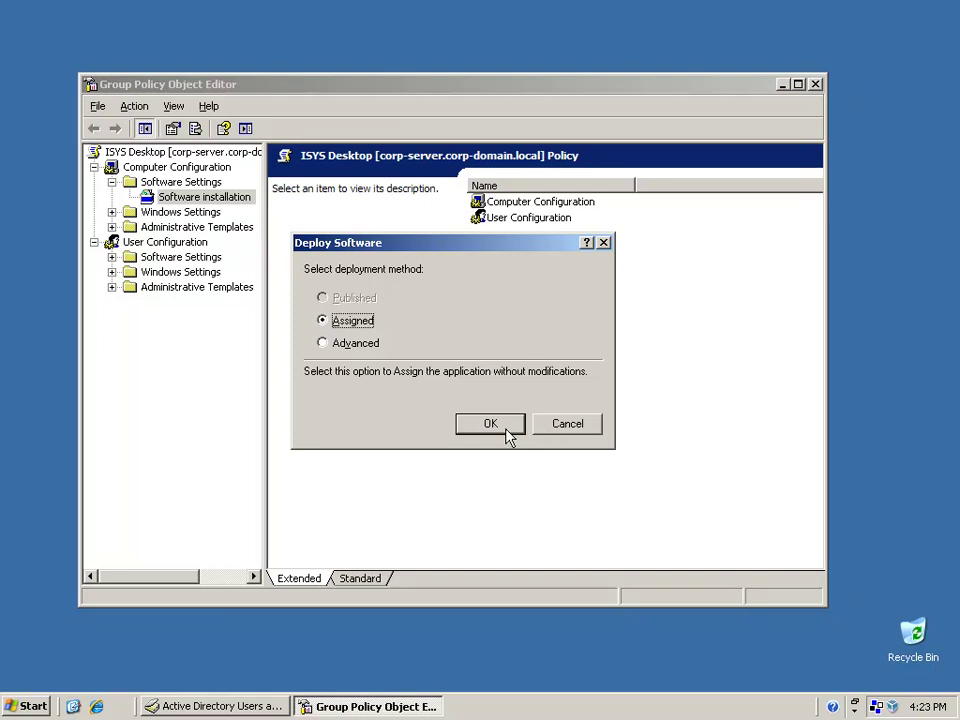
{"action": "left_click", "coordinate": [505, 430]}
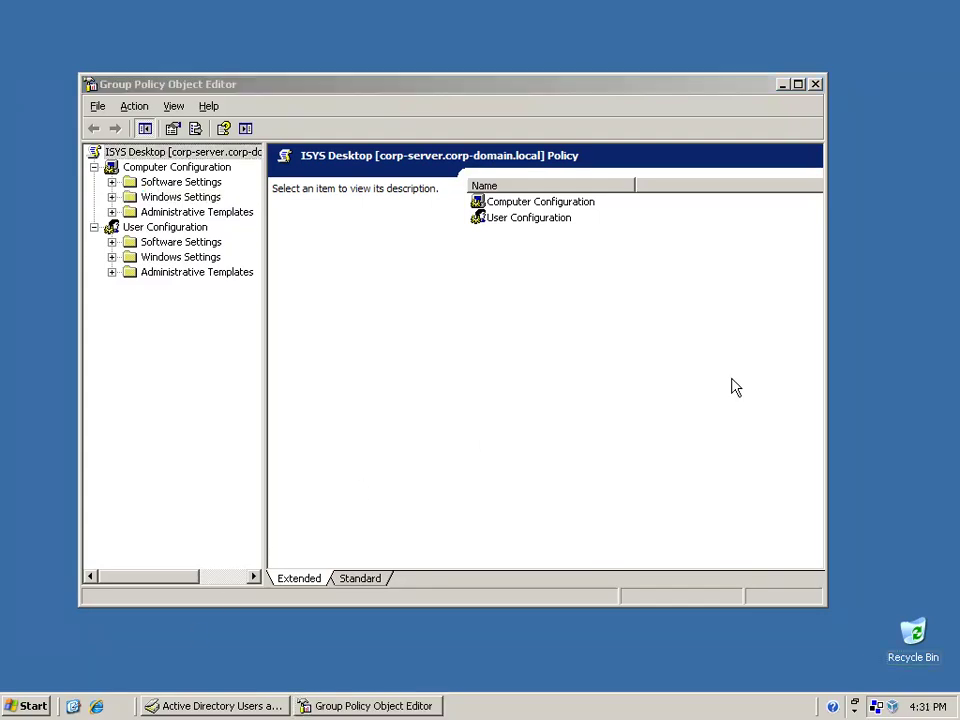
{"action": "left_click", "coordinate": [817, 88]}
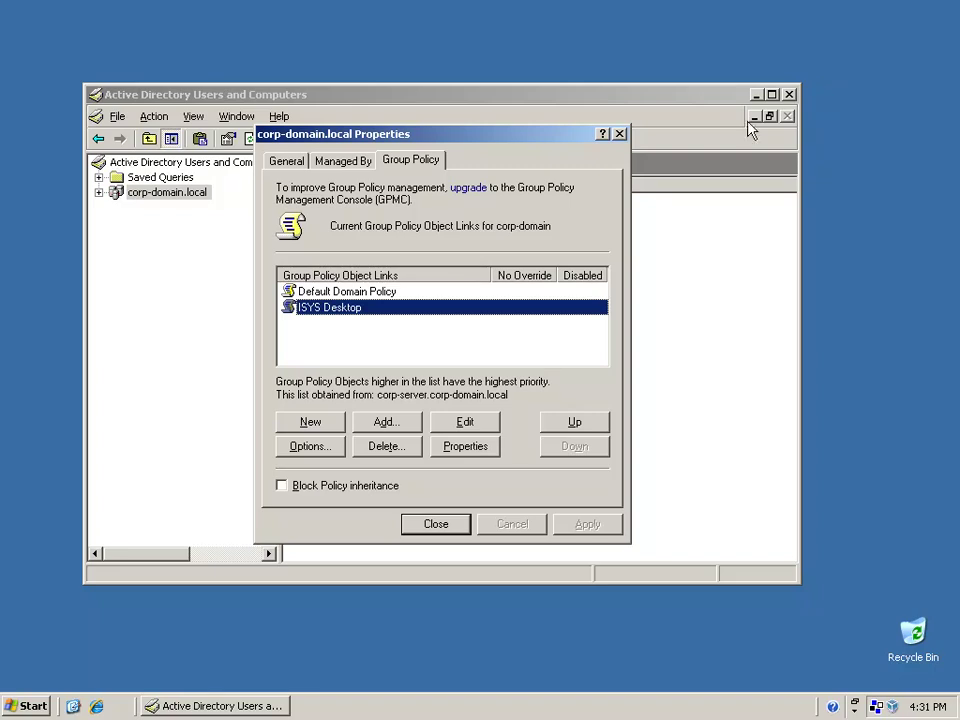
- In the ISYS Desktop policy's security settings, include computers as an object type and add Computer1, Computer2 and Computer3
{"action": "left_click", "coordinate": [466, 447]}
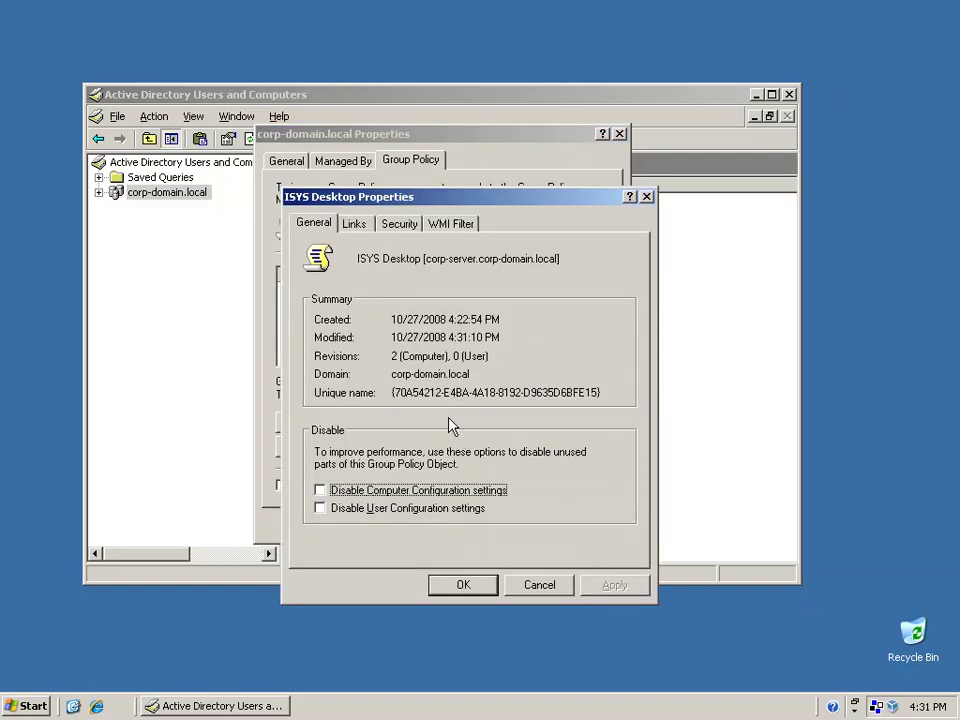
{"action": "left_click", "coordinate": [399, 226]}
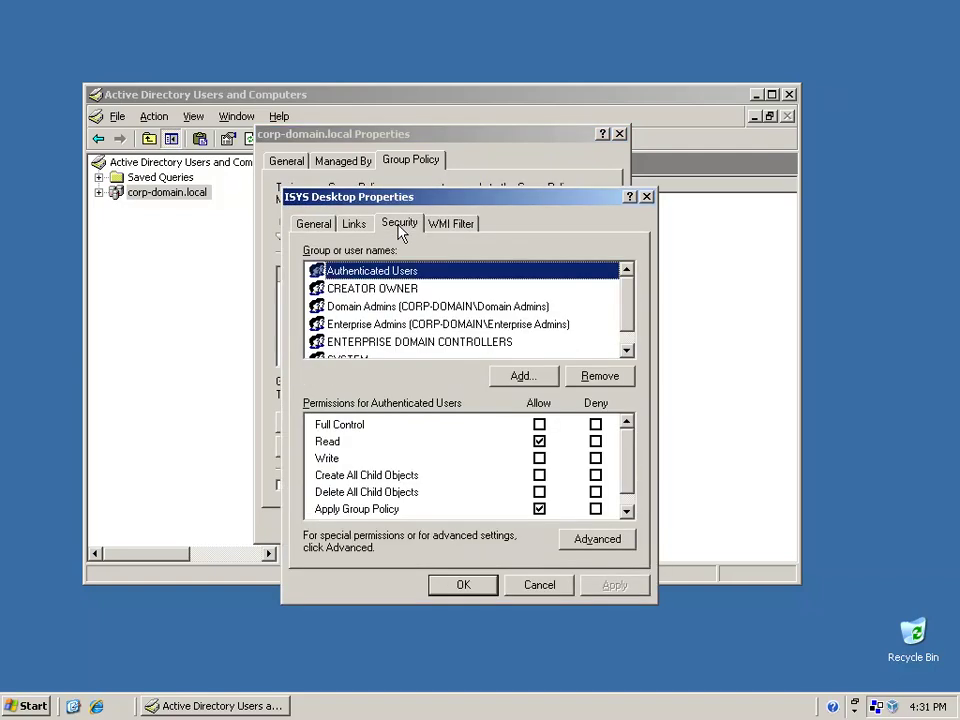
{"action": "left_click", "coordinate": [523, 376]}
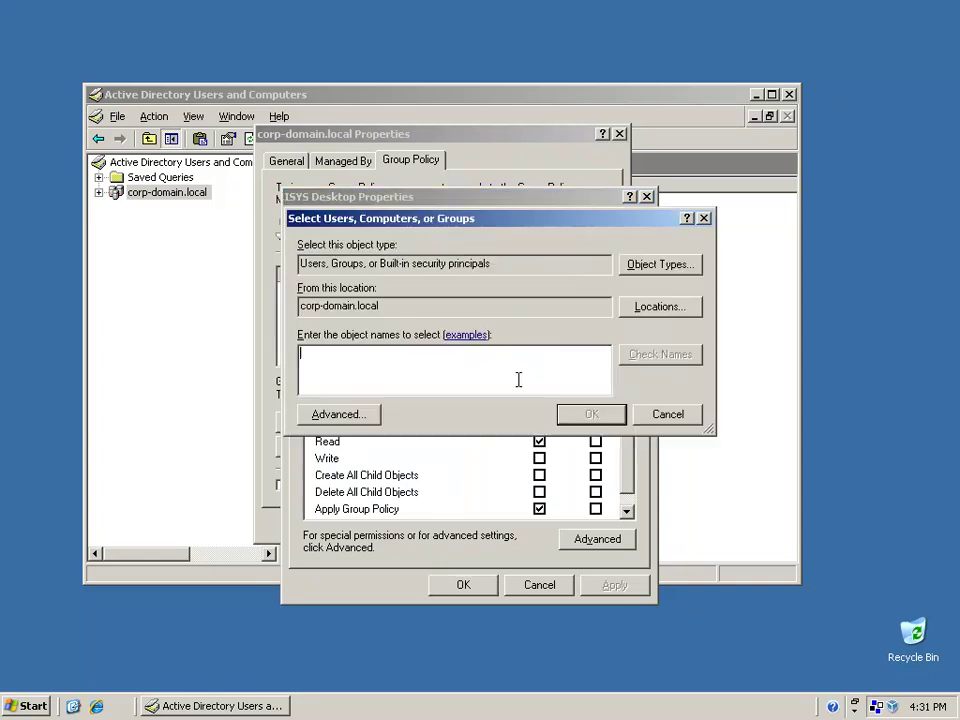
{"action": "left_click", "coordinate": [641, 266]}
{"action": "left_click", "coordinate": [313, 331]}
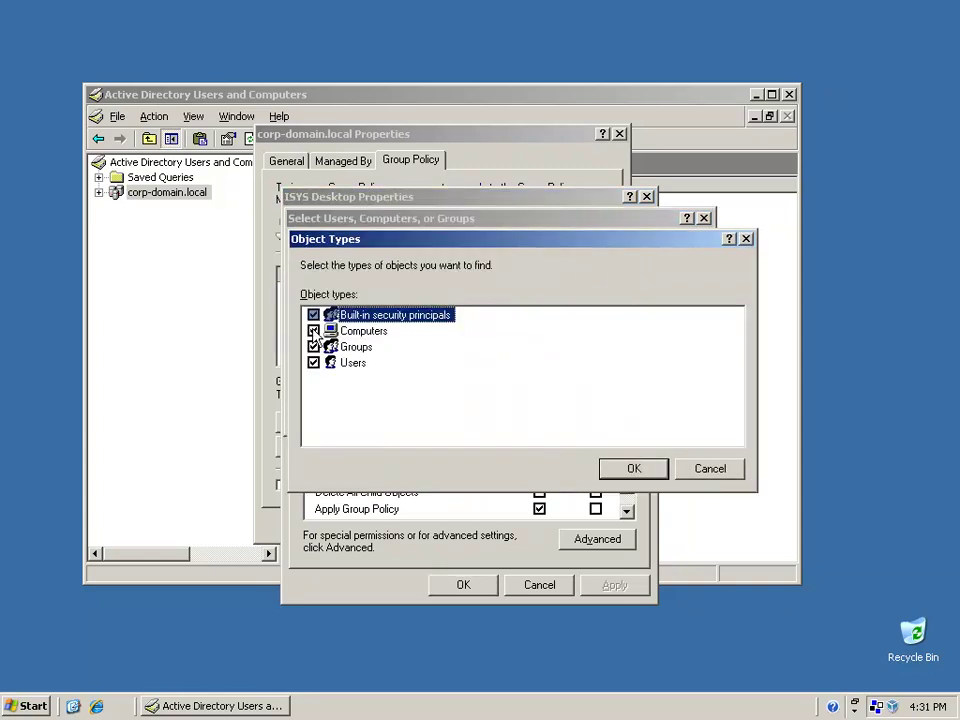
{"action": "left_click", "coordinate": [630, 467]}
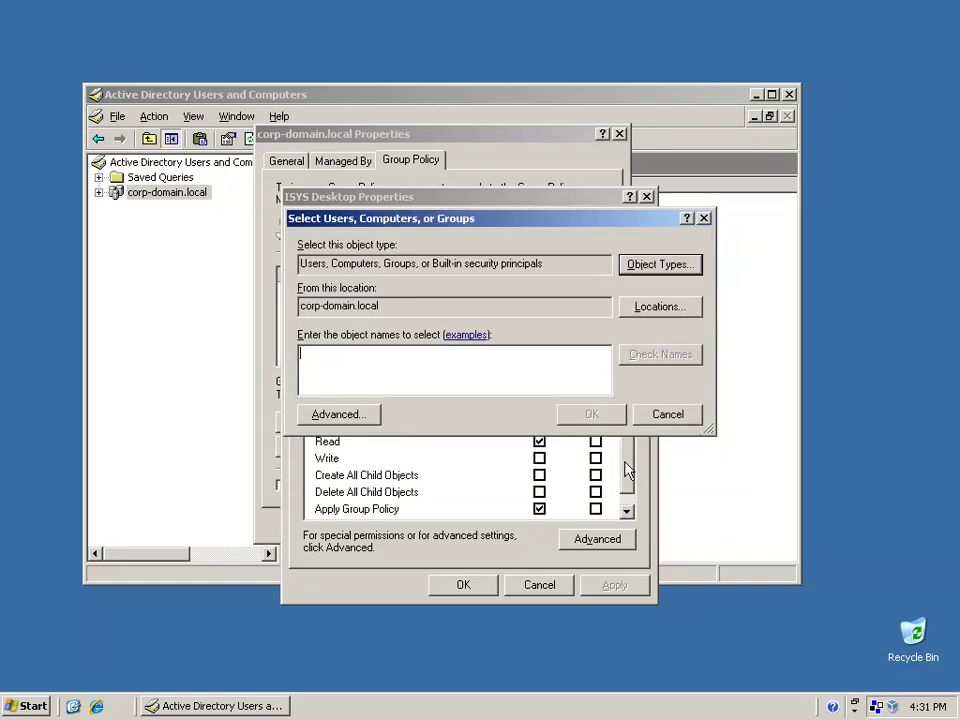
{"action": "type", "text": "Computer1; Computer2; Computer3"}
{"action": "left_click", "coordinate": [605, 415]}
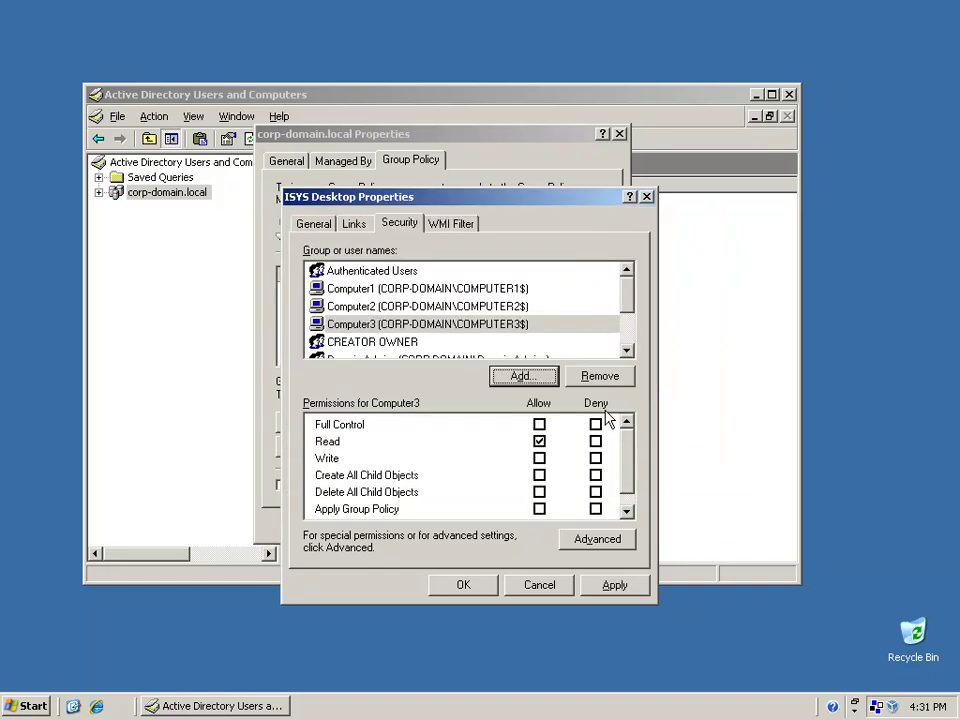
- Allow Apply Group Policy for Computer3, then accept the policy's properties and close the domain properties
{"action": "left_click", "coordinate": [488, 326]}
{"action": "left_click", "coordinate": [539, 509]}
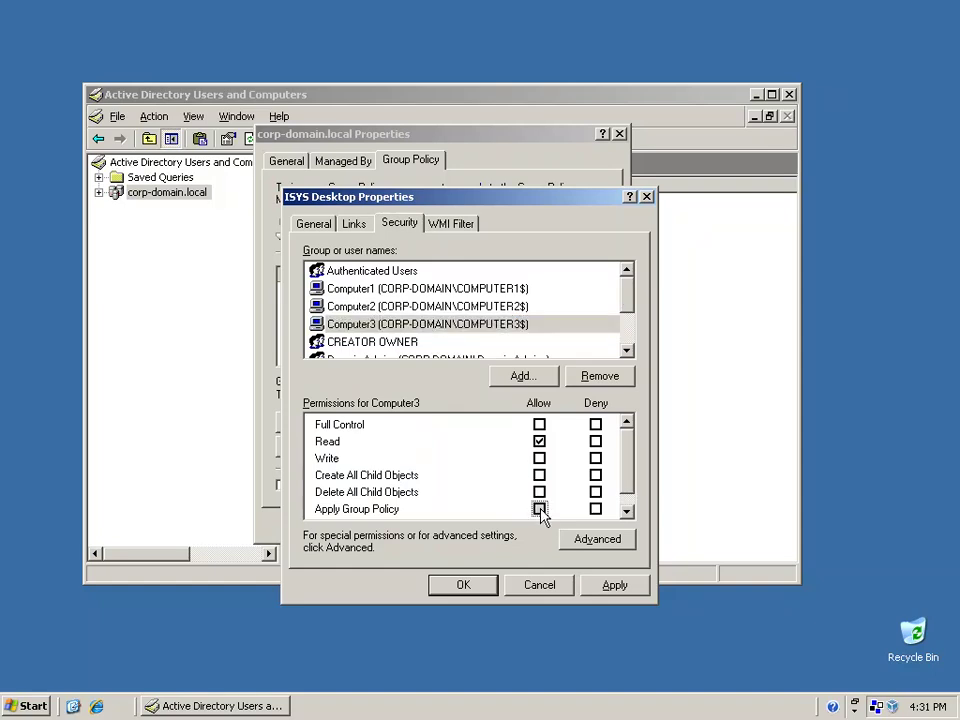
{"action": "left_click", "coordinate": [463, 585]}
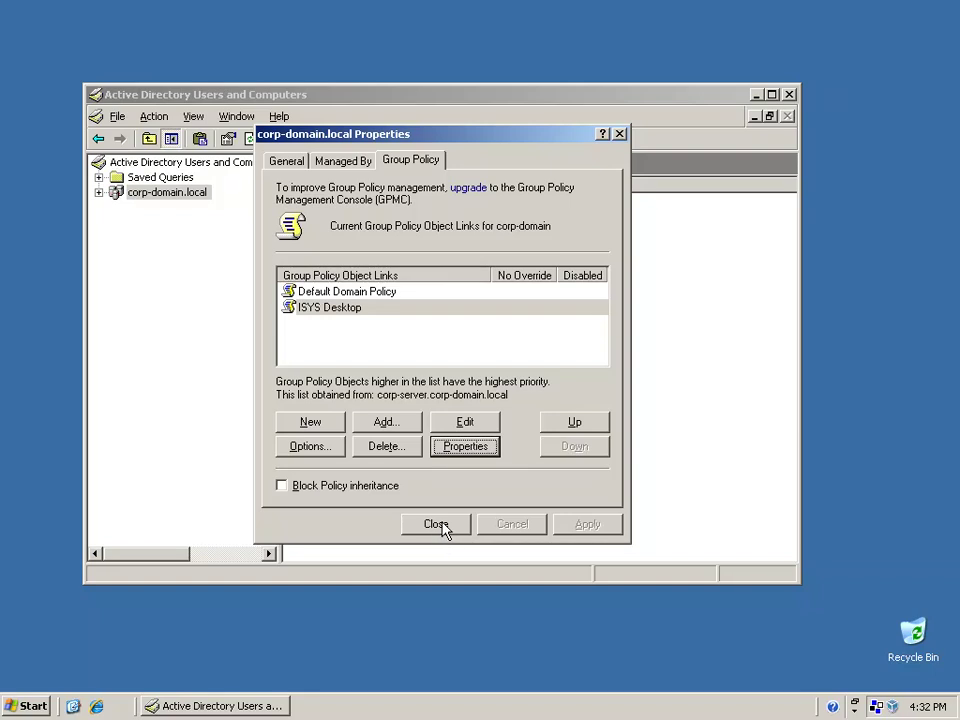
{"action": "left_click", "coordinate": [436, 524]}
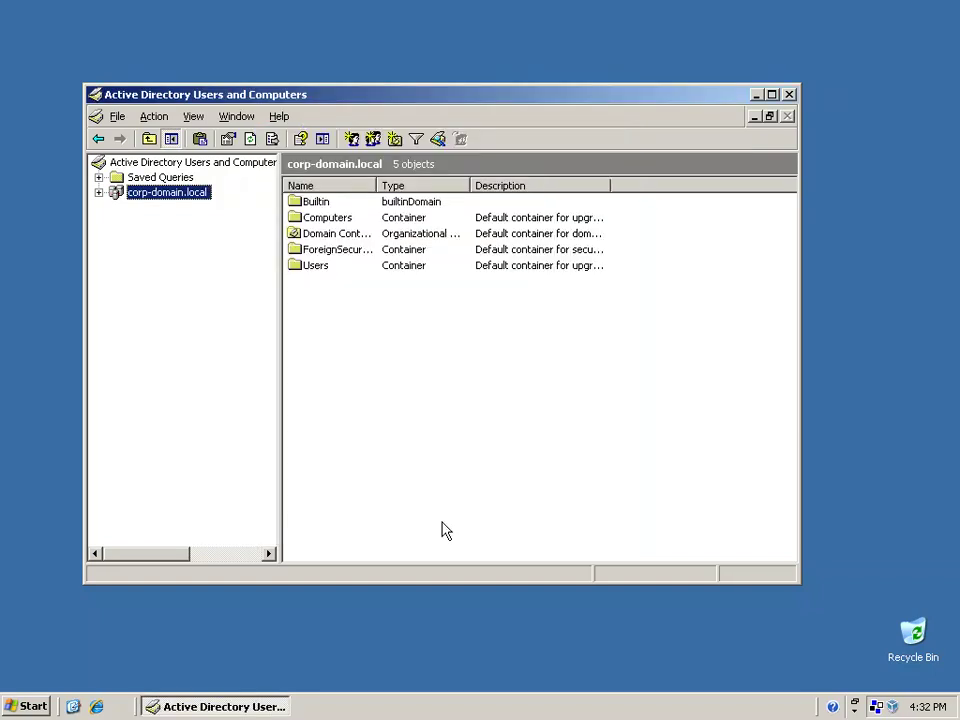